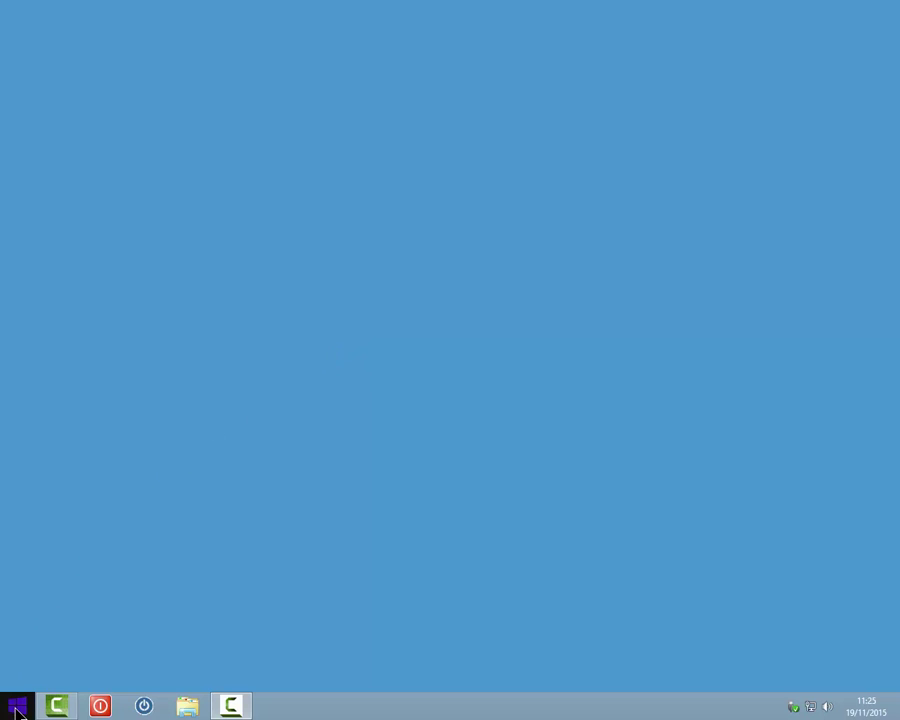
Open the Windows disk management tool (Gestione disco) and maximize its window.
right_click(17, 712)
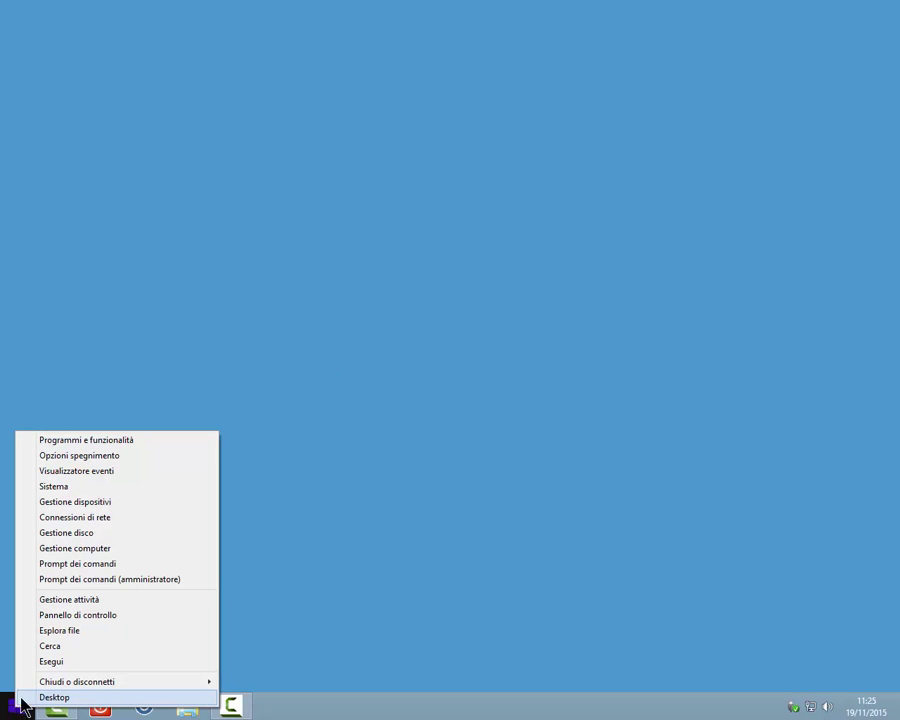
click(96, 535)
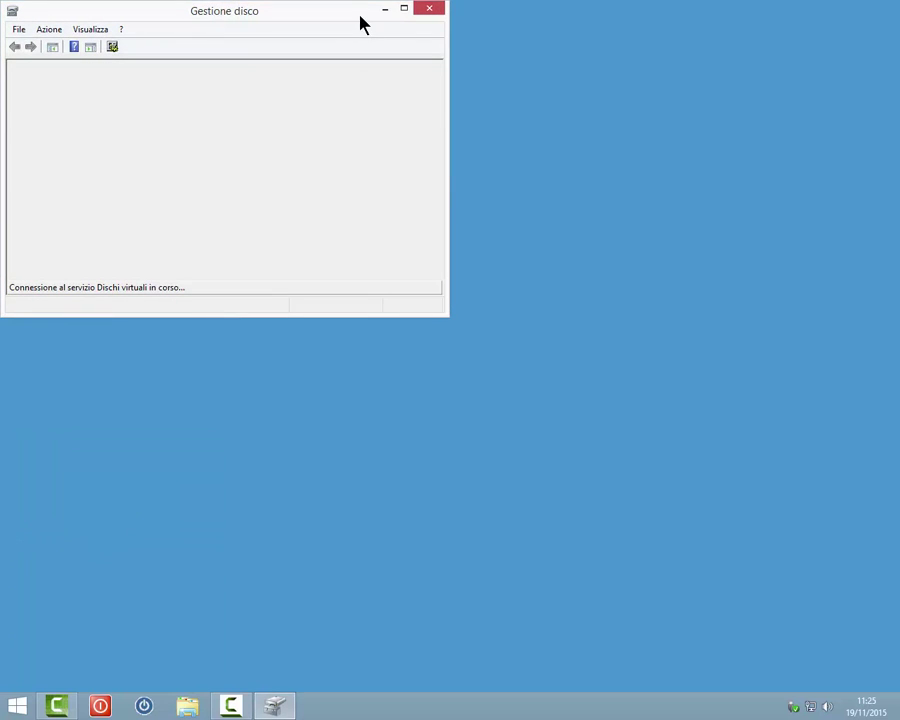
click(401, 11)
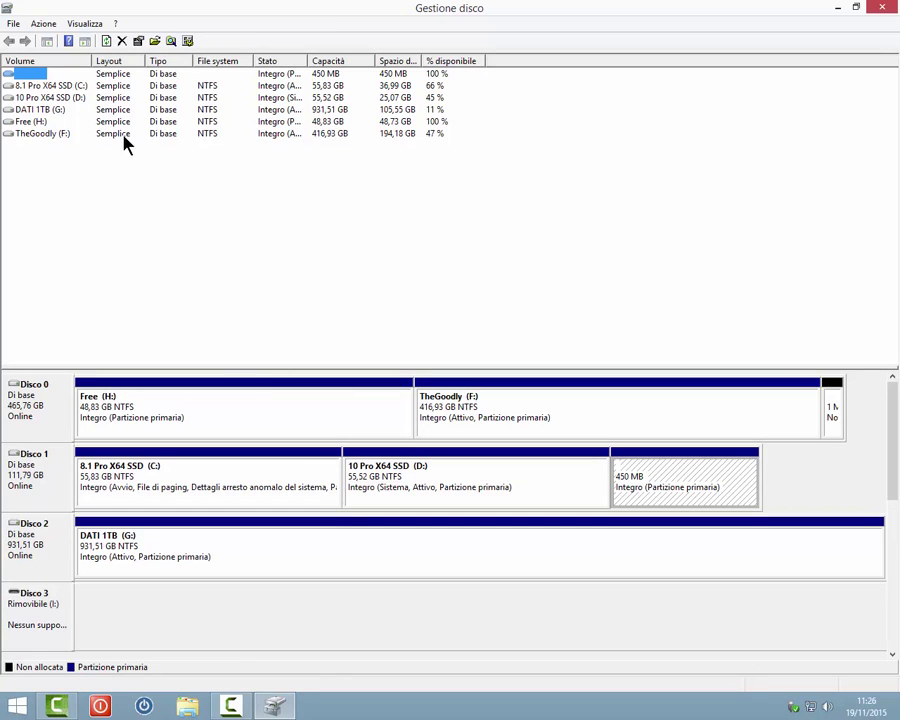
click(12, 24)
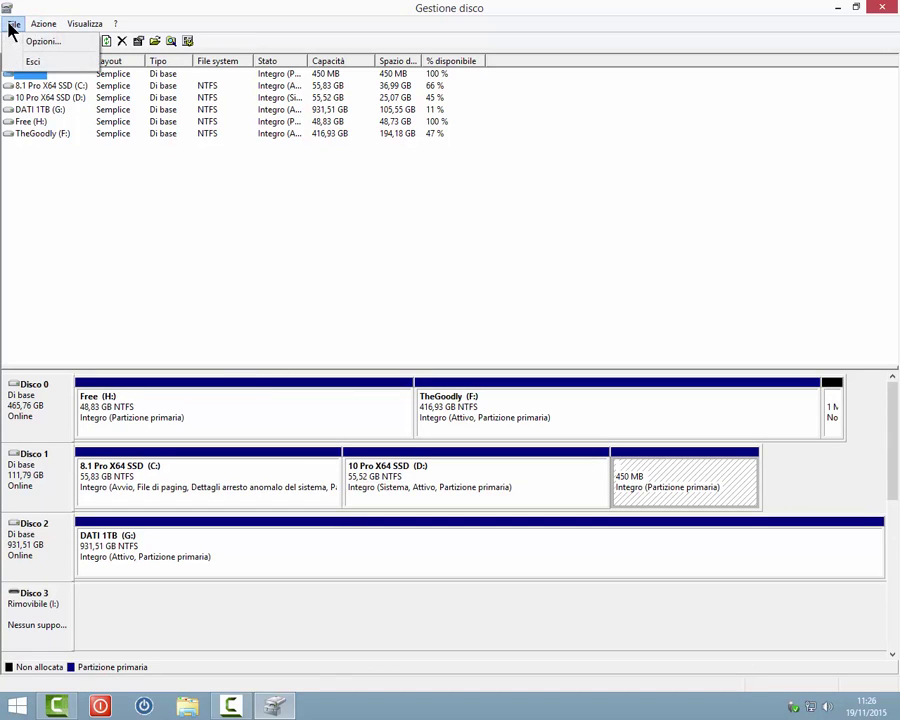
mouse_move(116, 24)
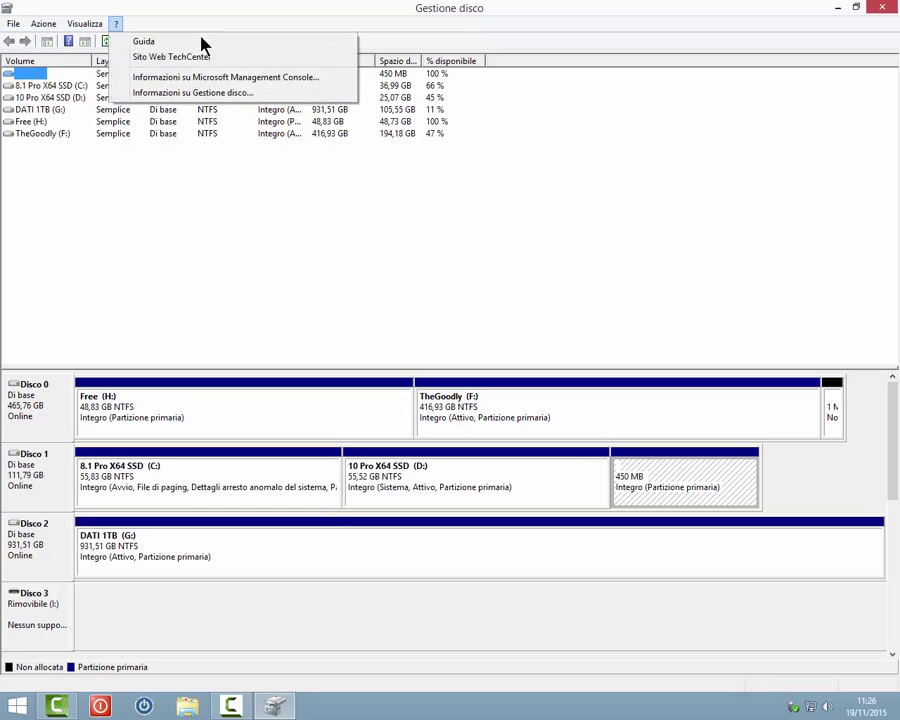
click(385, 44)
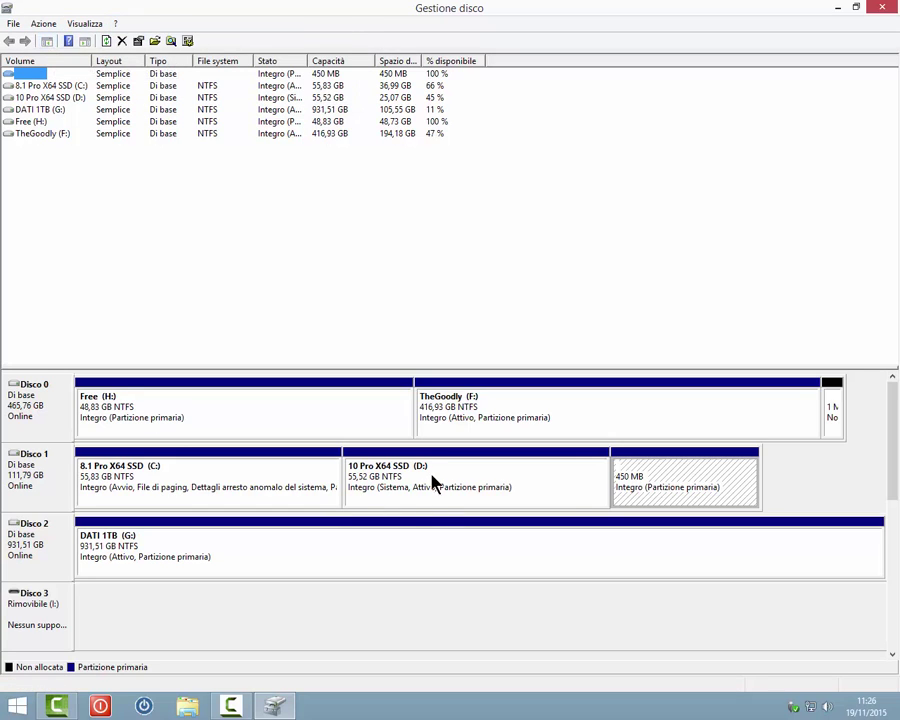
Examine the C:, D:, TheGoodly (F:) and Free (H:) volumes in the volume list and disk map, including the commands available for Free (H:).
click(50, 86)
click(26, 98)
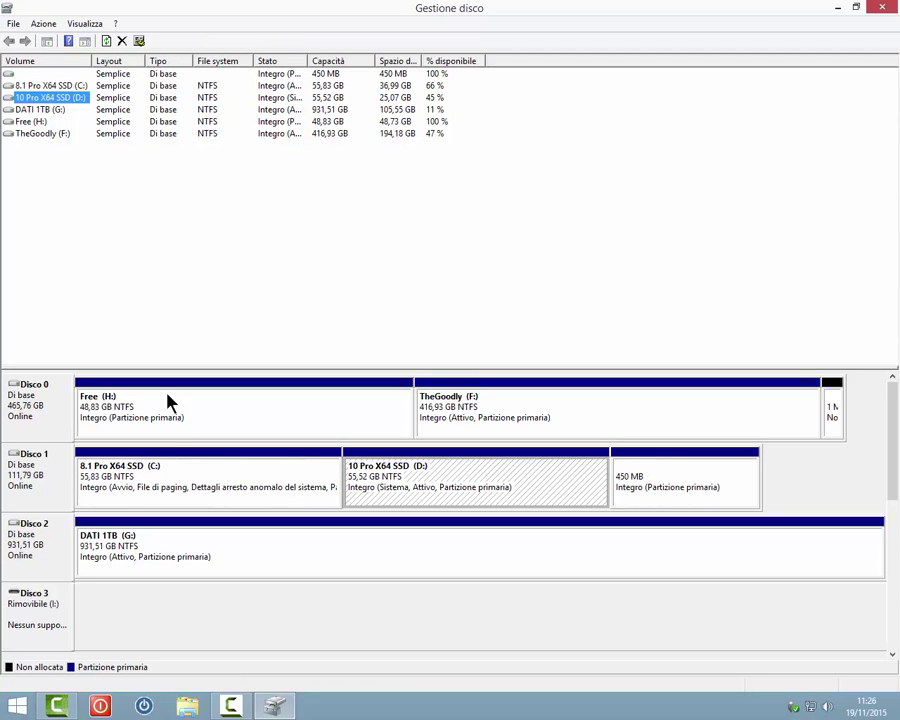
click(225, 474)
click(552, 482)
click(627, 408)
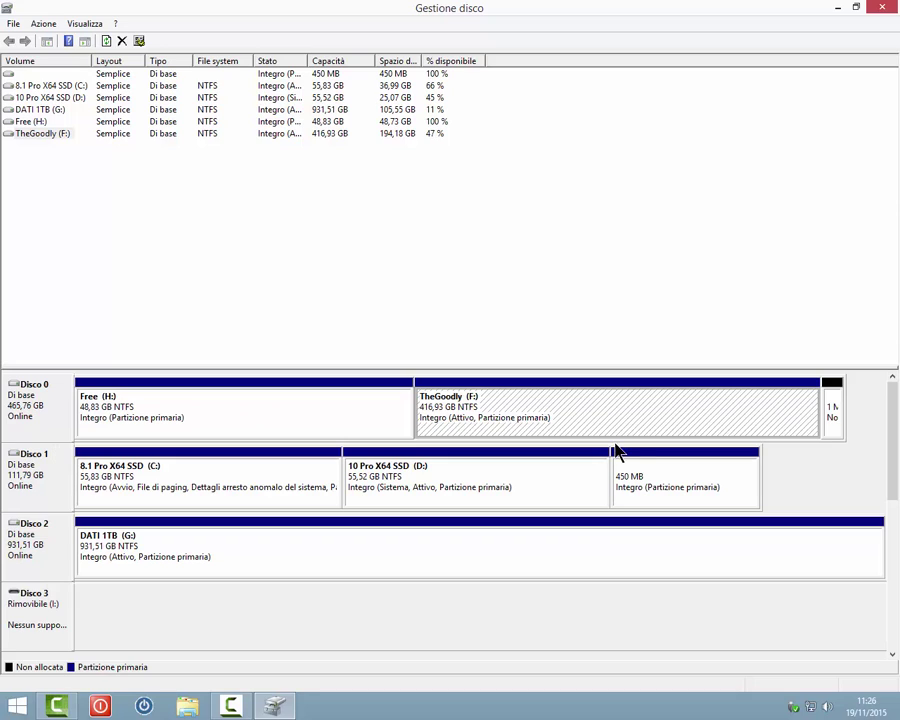
click(302, 428)
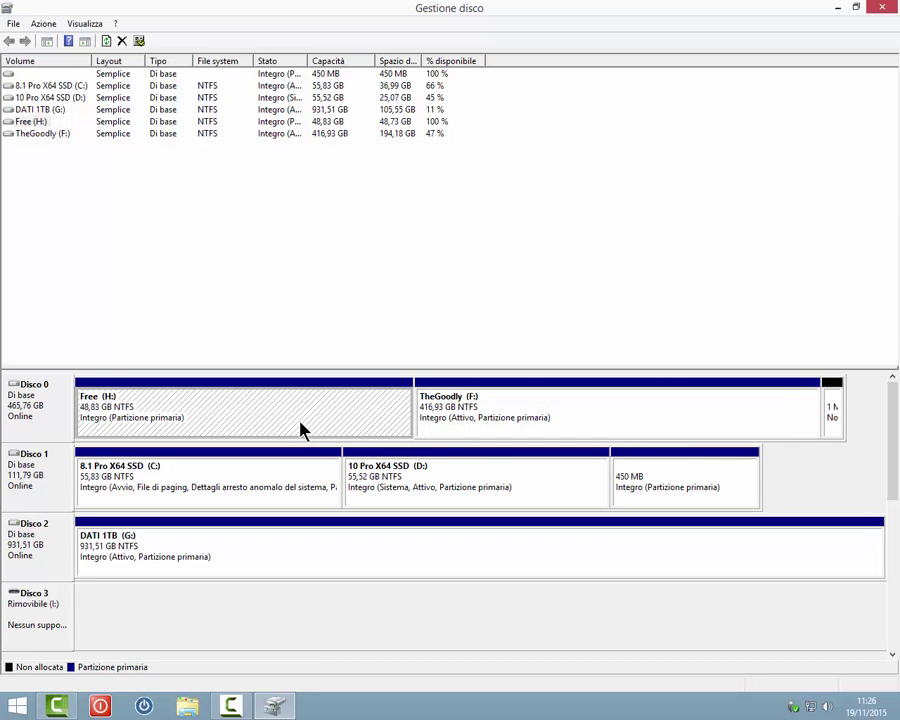
right_click(286, 427)
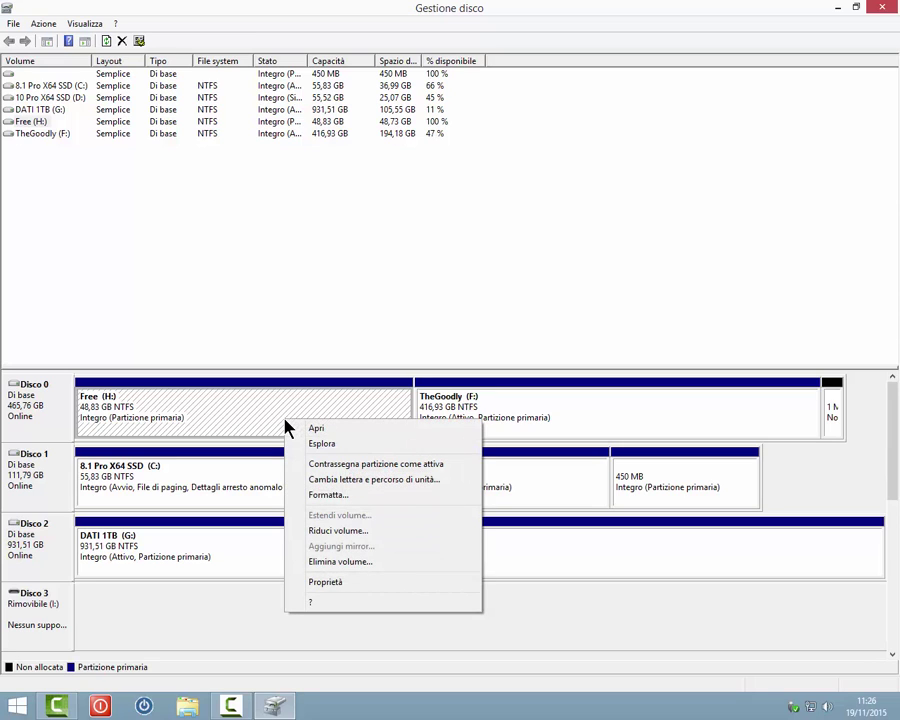
click(40, 124)
right_click(36, 123)
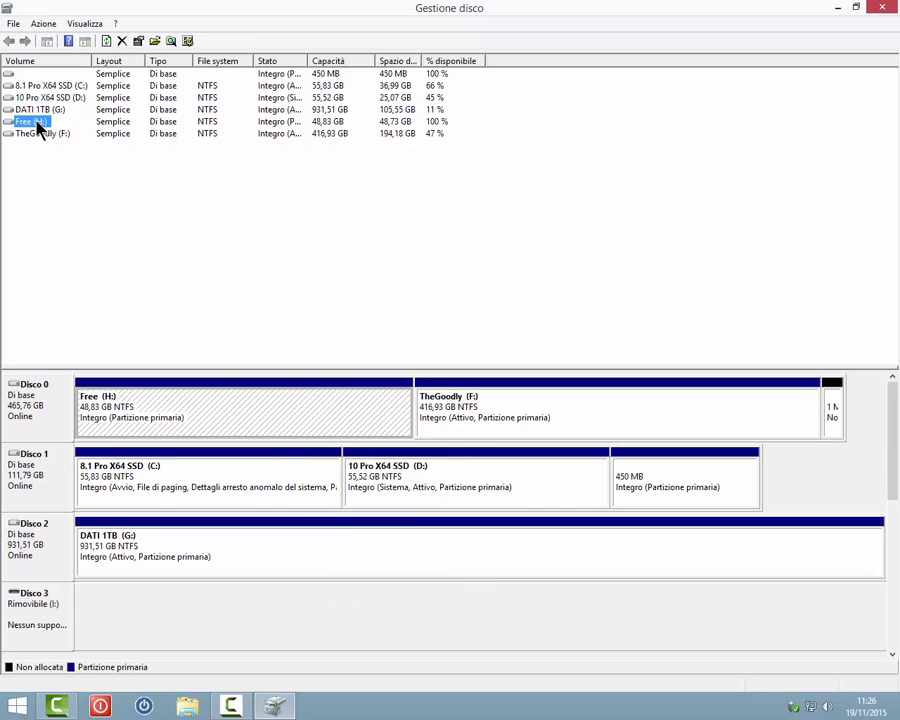
View the contents of the Free (H:) volume with Apri and again with Esplora, closing the file window each time.
click(275, 416)
right_click(277, 418)
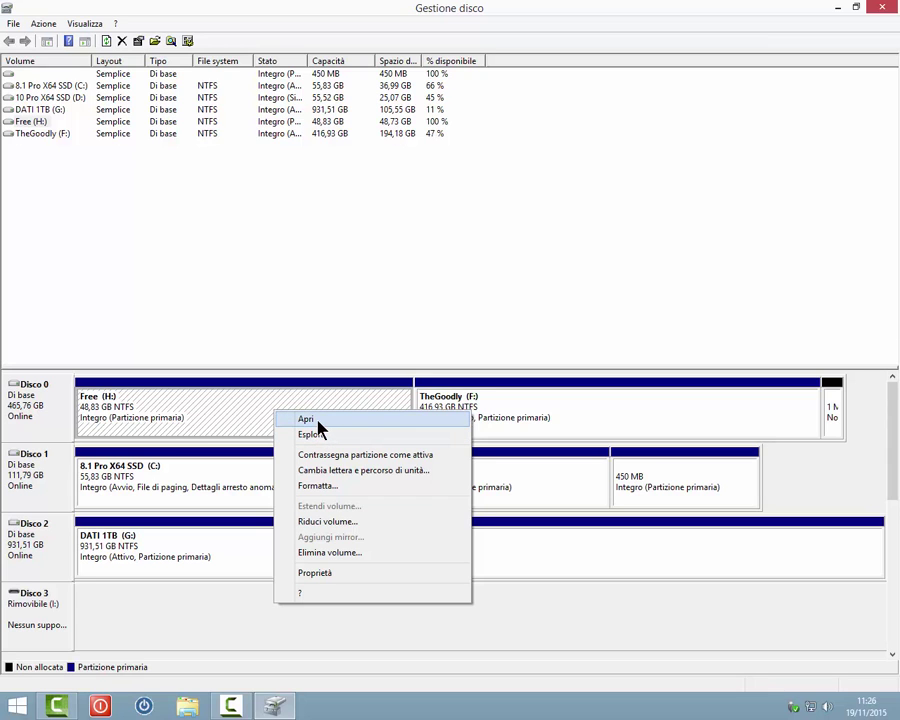
click(318, 421)
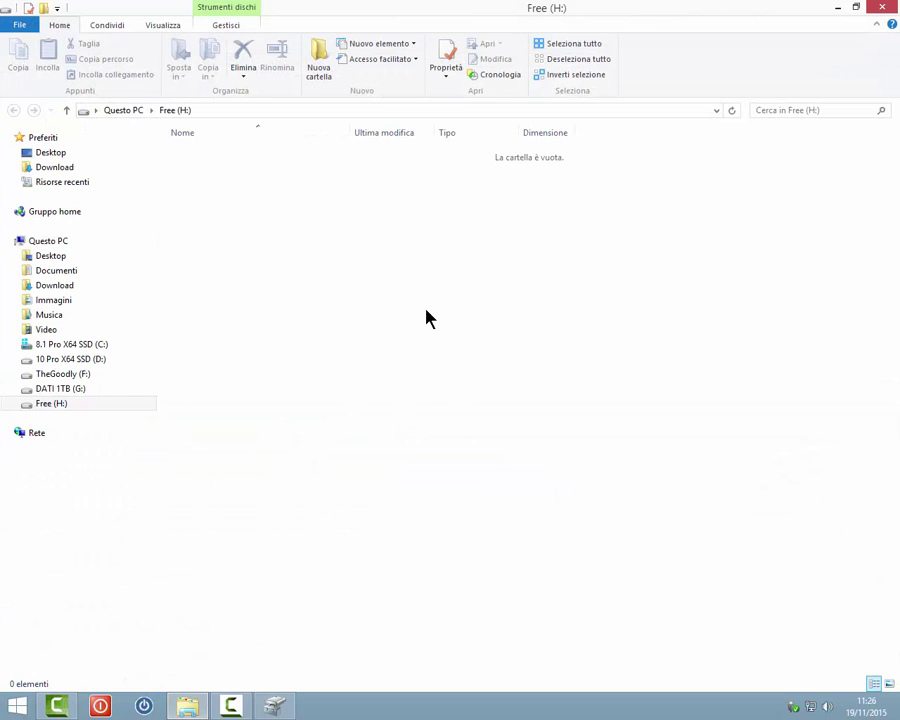
click(882, 7)
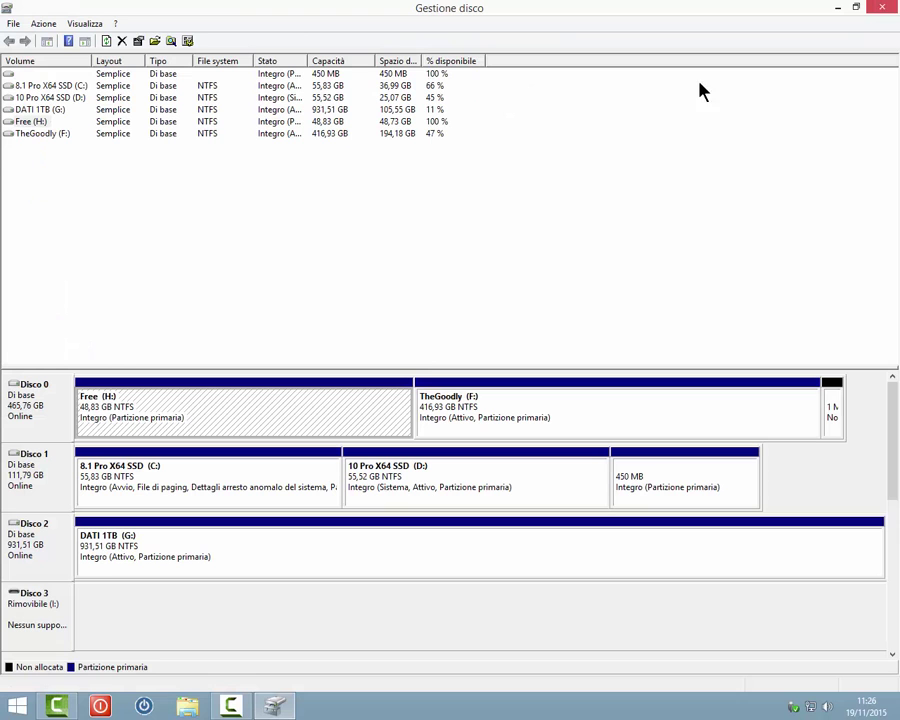
right_click(320, 400)
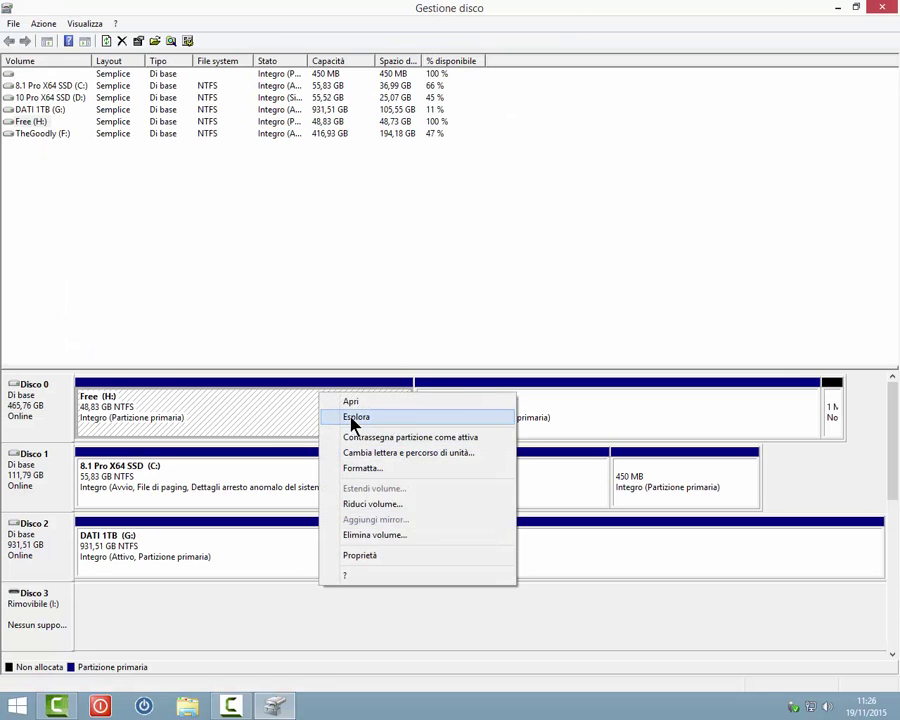
click(351, 419)
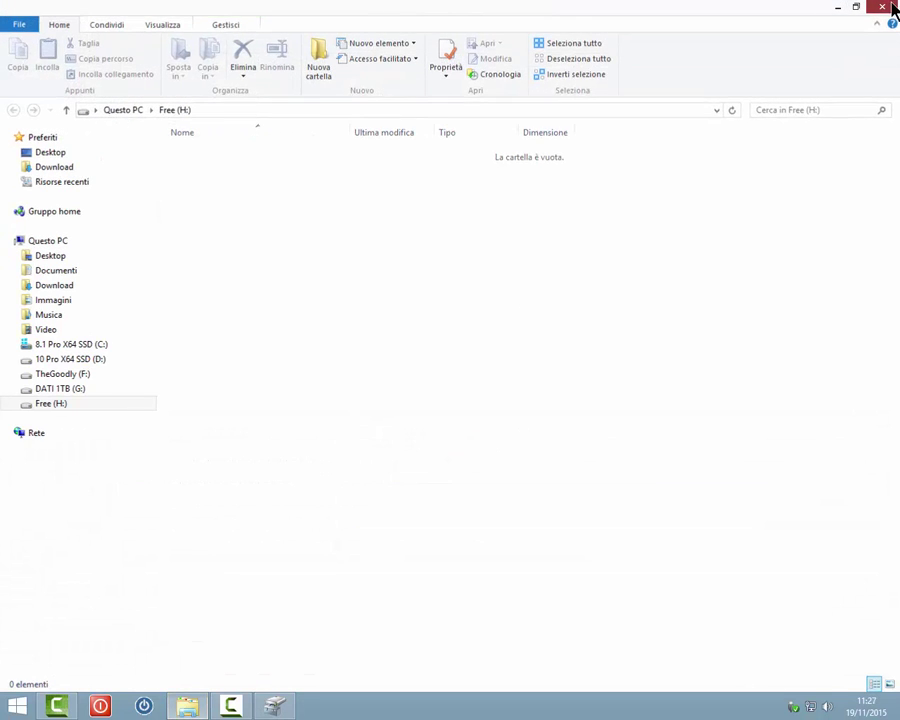
click(880, 8)
right_click(285, 408)
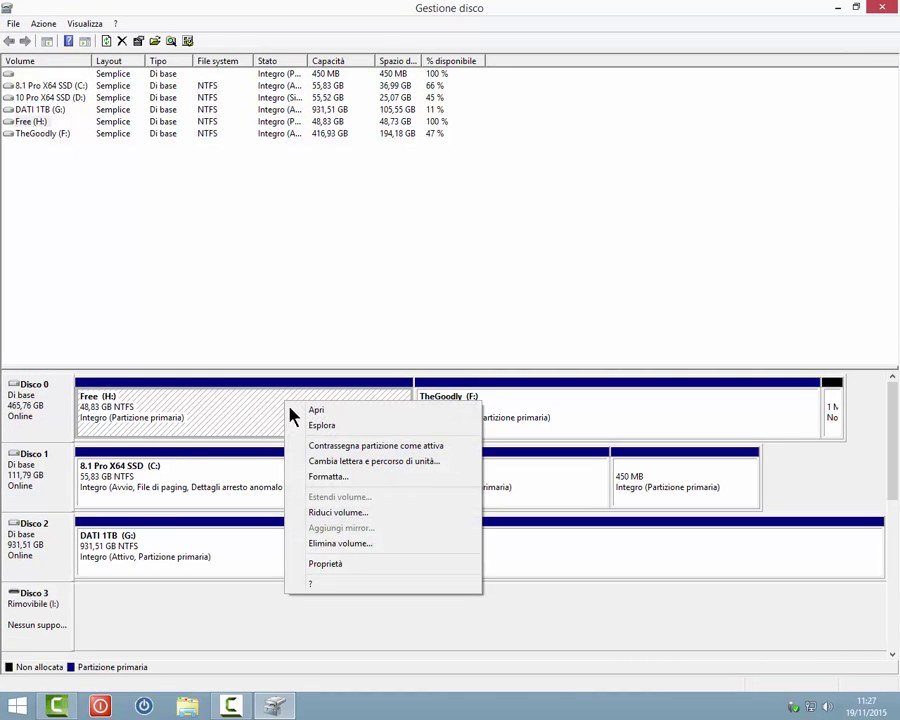
click(342, 449)
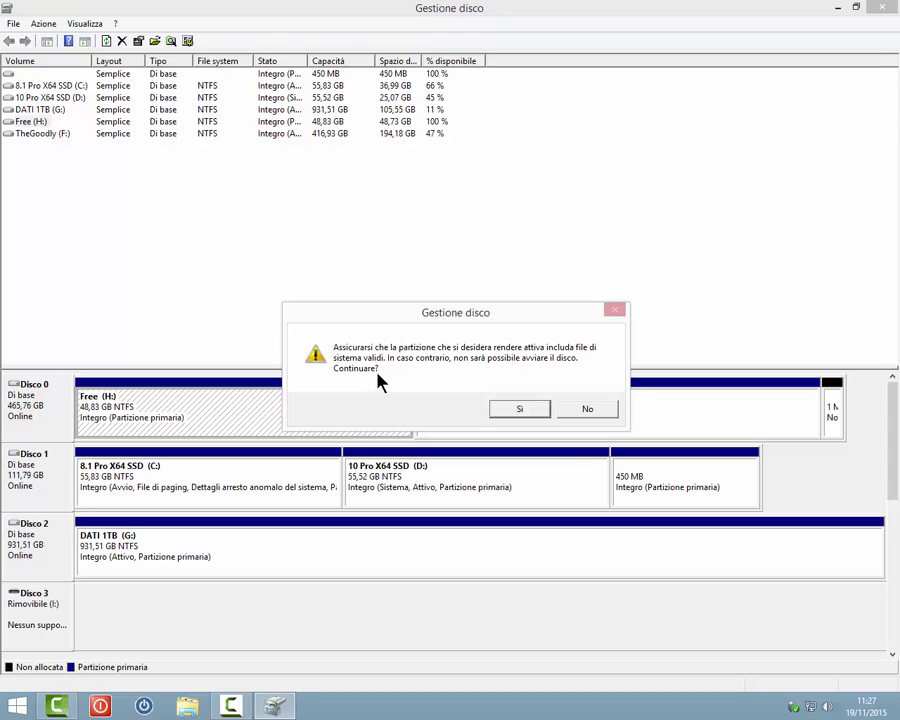
click(591, 410)
Change the drive letter of the Free (H:) volume to M and accept the warning.
right_click(348, 416)
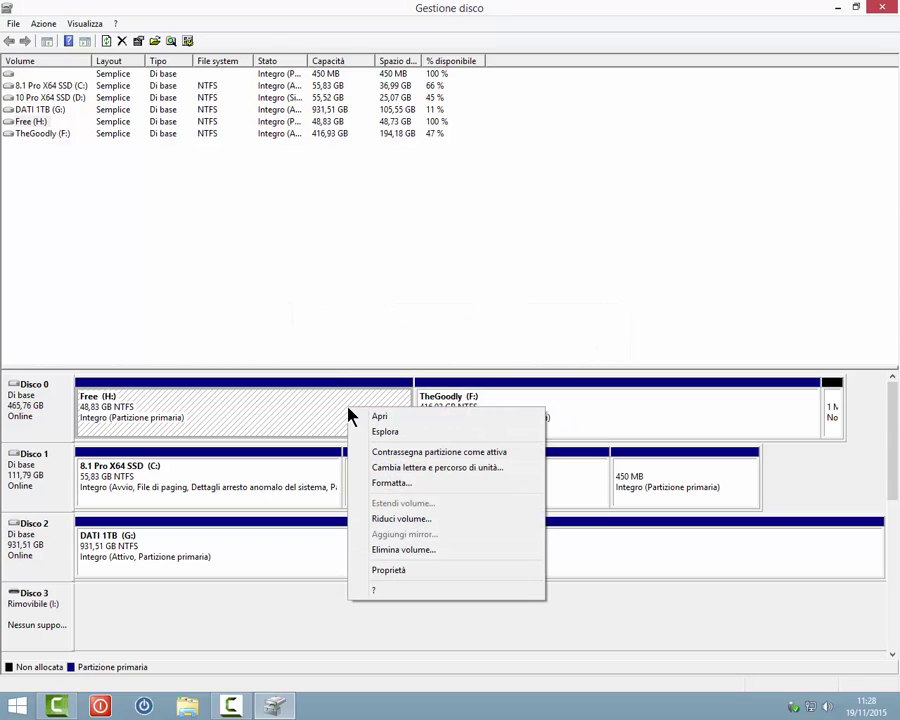
click(458, 468)
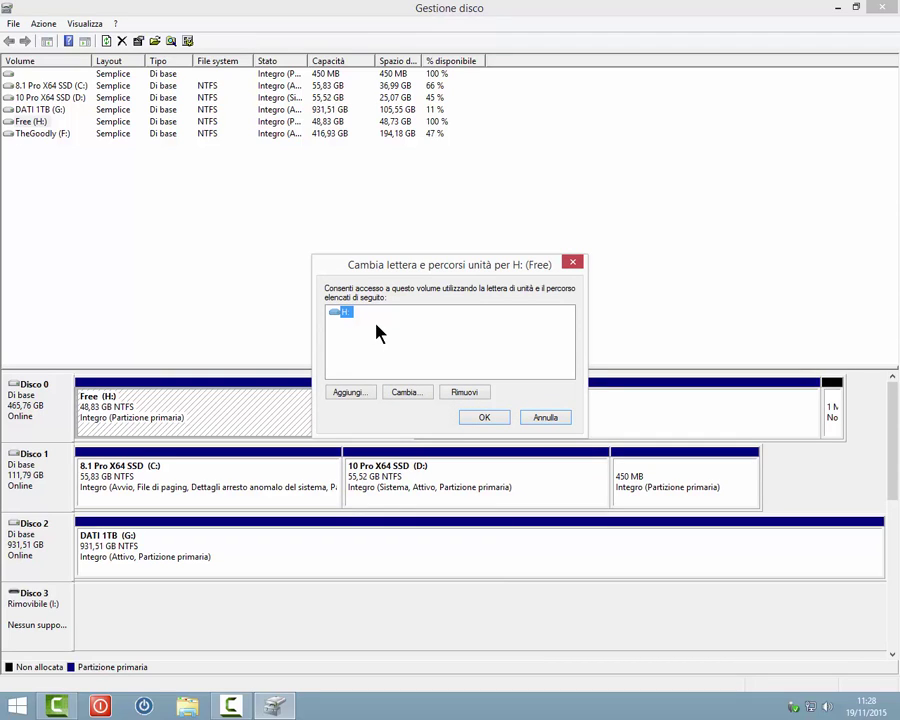
click(453, 394)
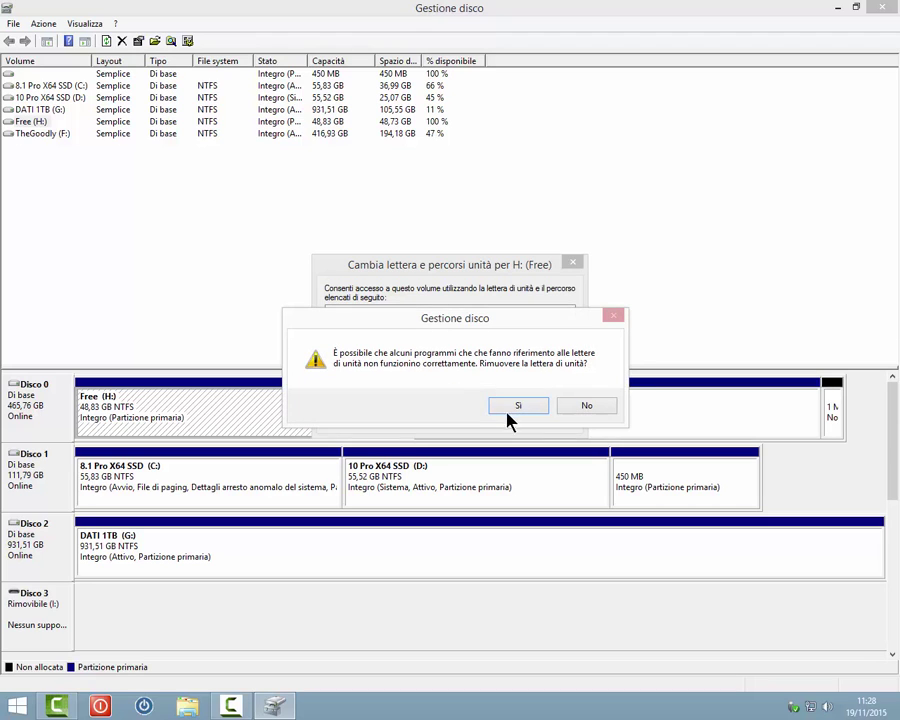
click(588, 406)
click(410, 396)
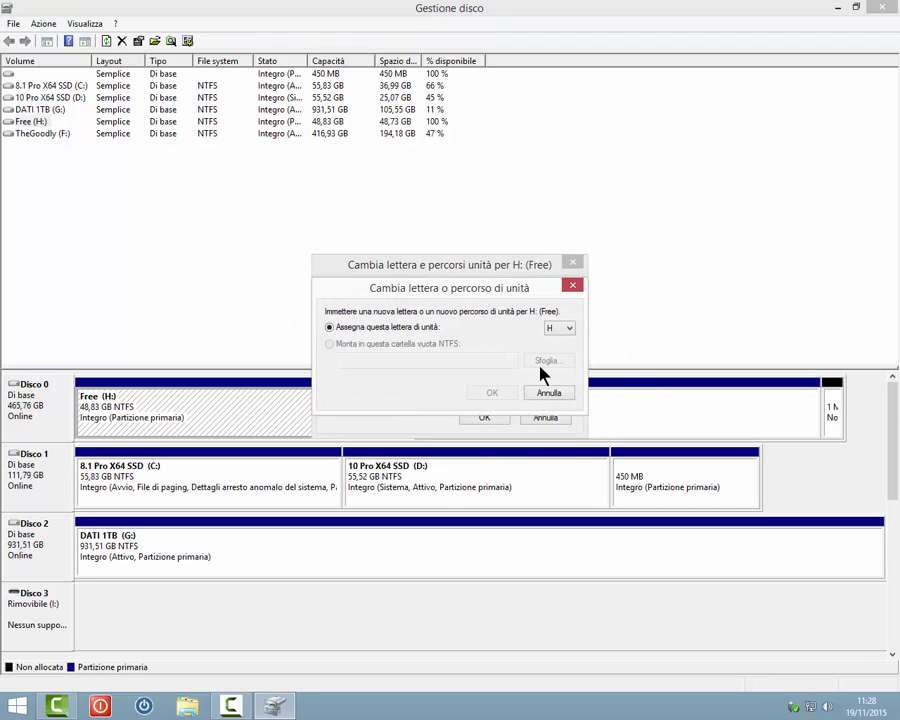
click(567, 330)
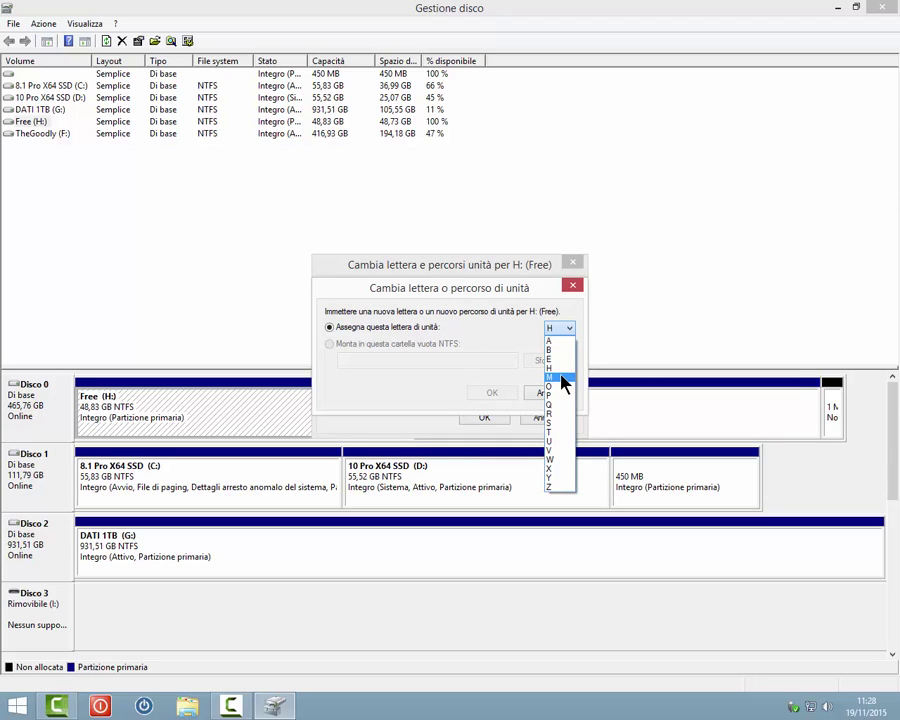
click(561, 379)
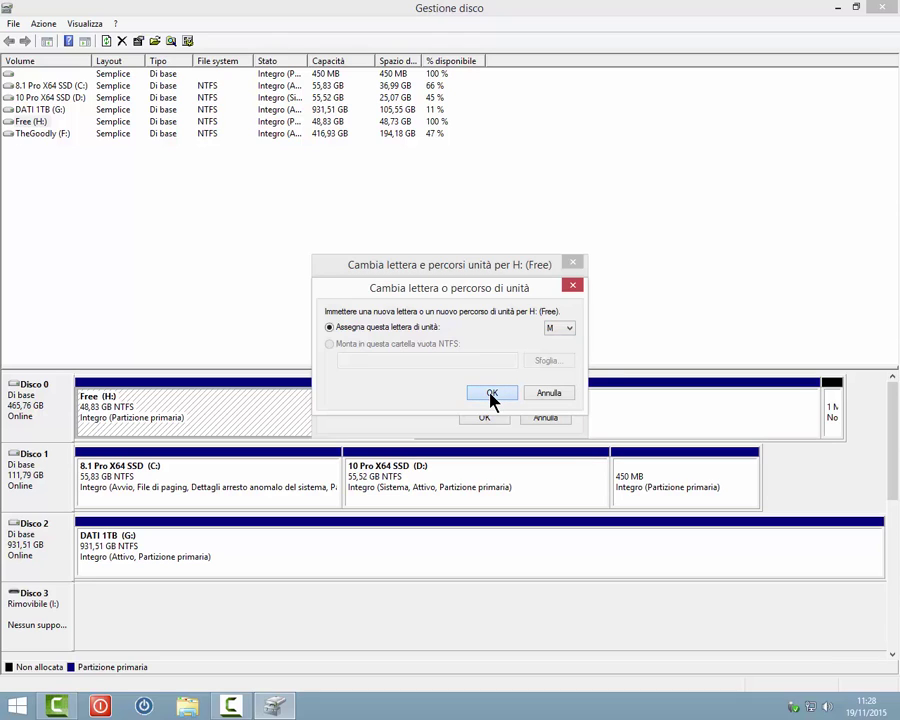
click(492, 396)
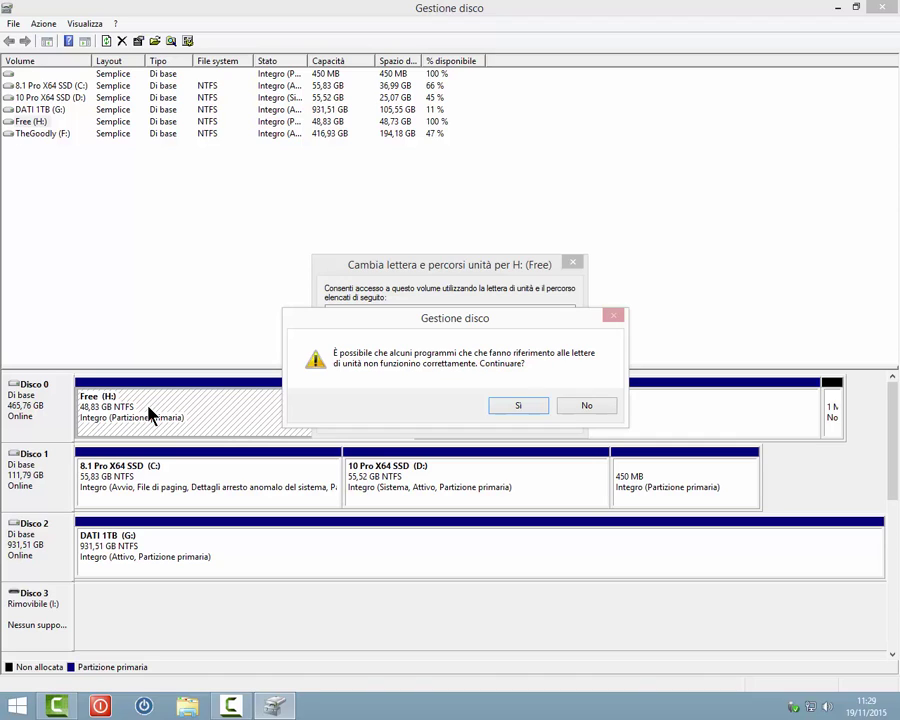
click(515, 410)
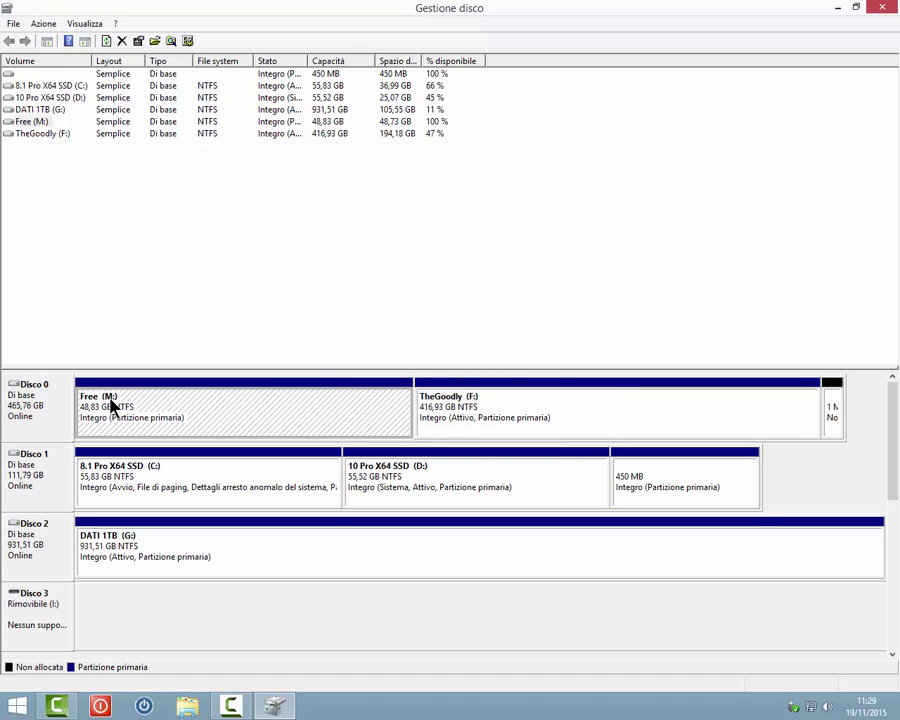
View the format options of the Free (M:) volume and leave without formatting it.
key(shift+F10)
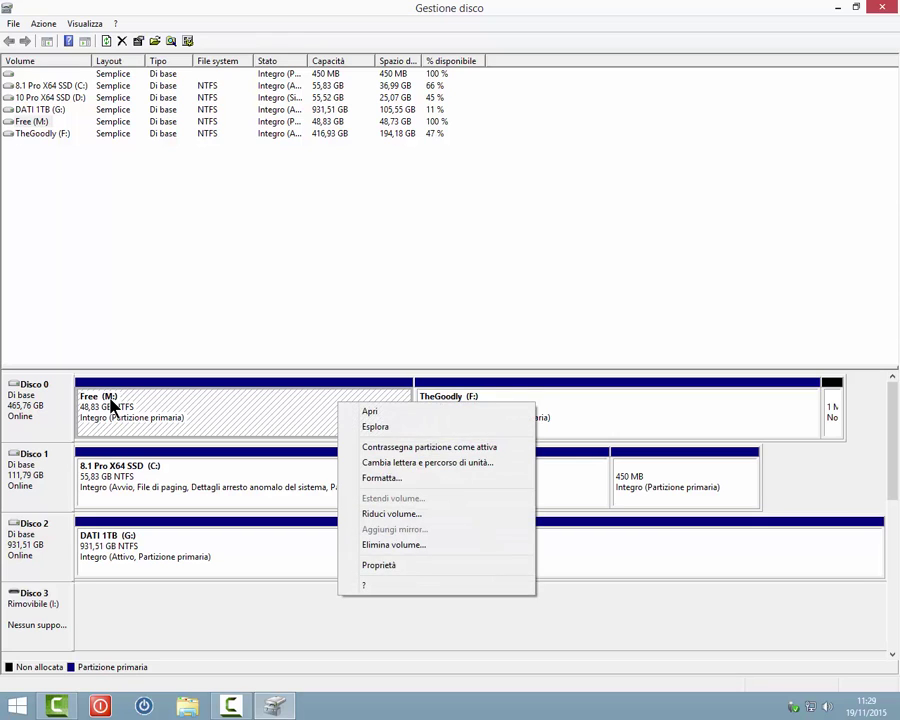
key(Down)
key(Down)
key(Down)
key(Down)
key(Down)
key(Return)
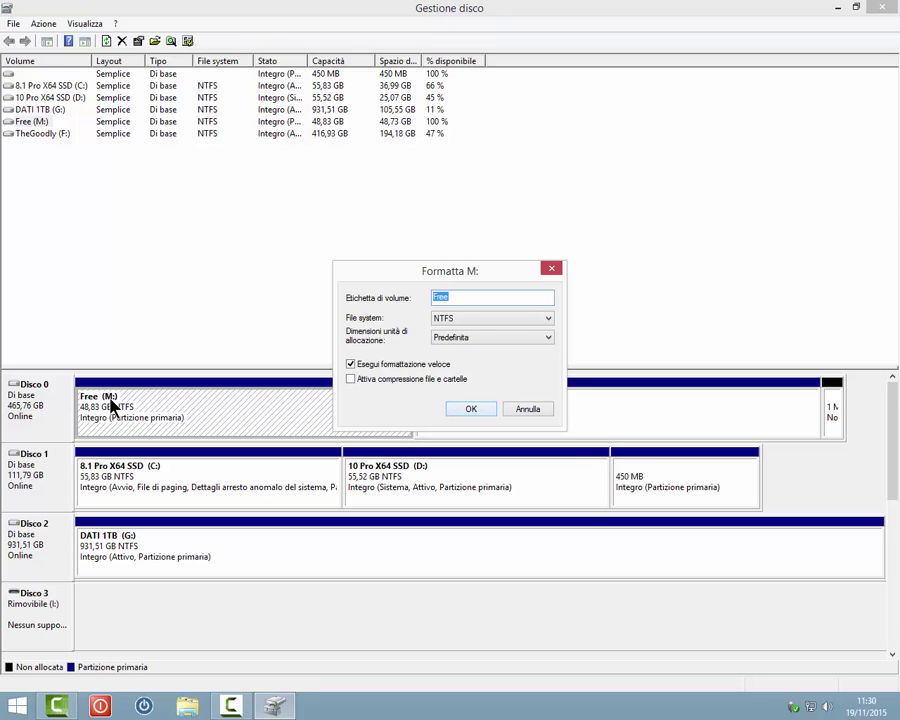
key(Escape)
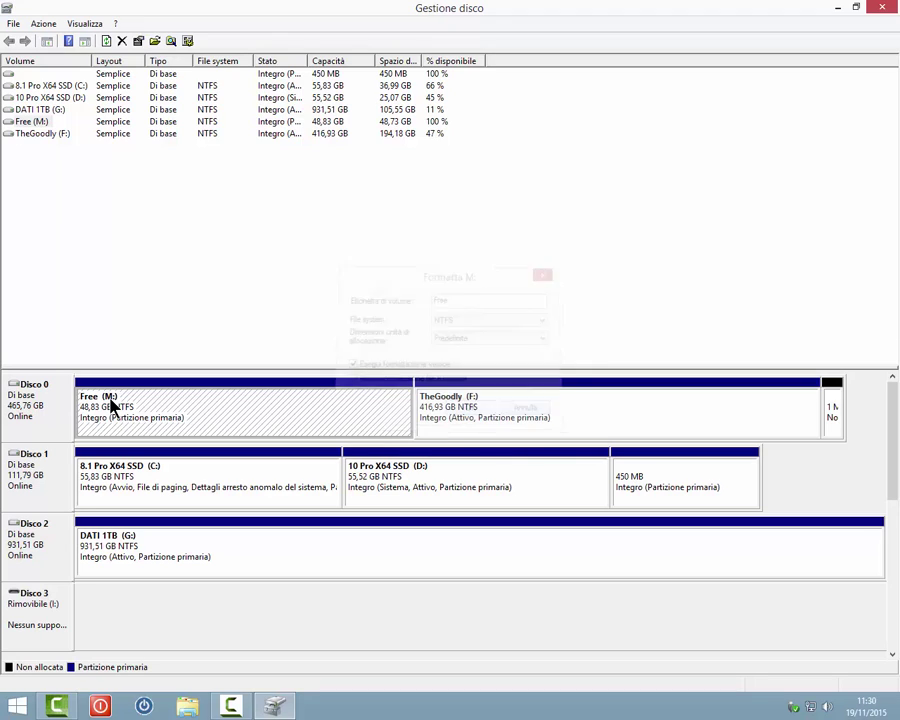
Shrink the Free (M:) volume by 10000 MB.
key(shift+F10)
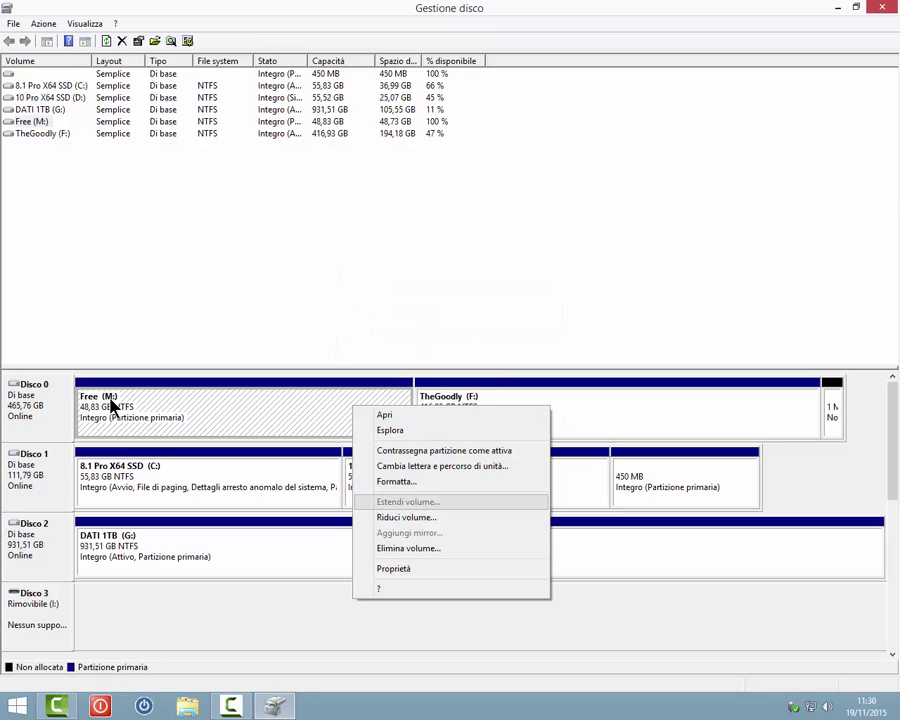
key(Down)
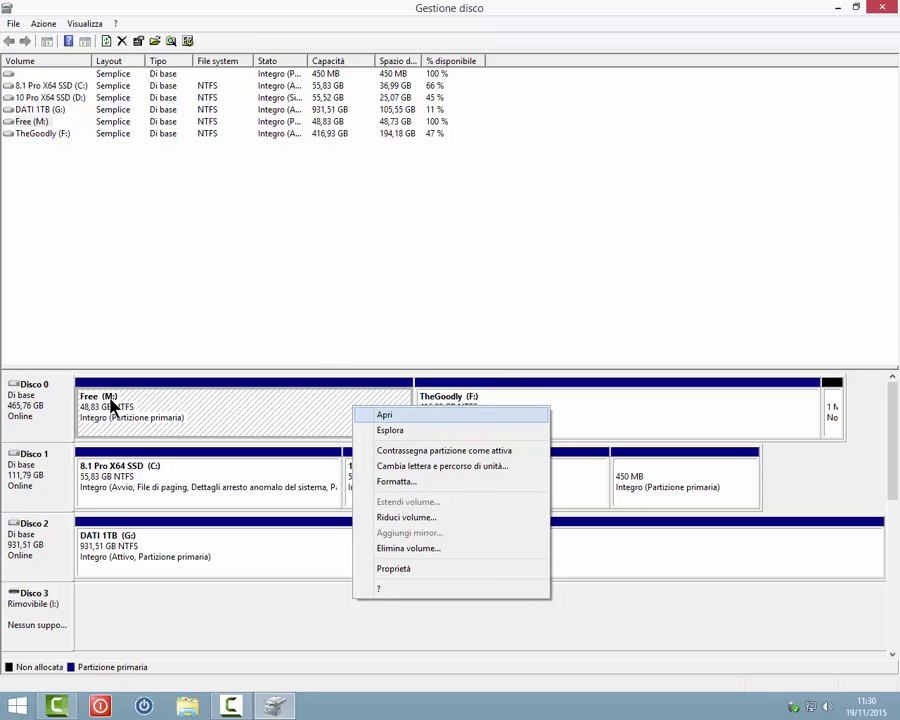
key(Up)
key(Up)
key(Up)
key(Up)
key(Up)
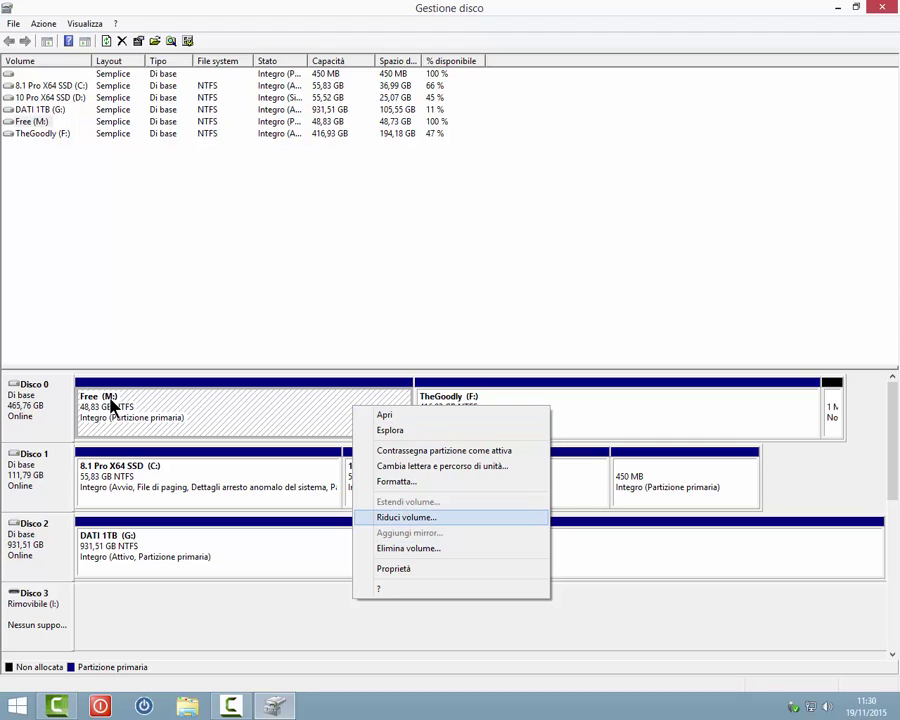
key(Return)
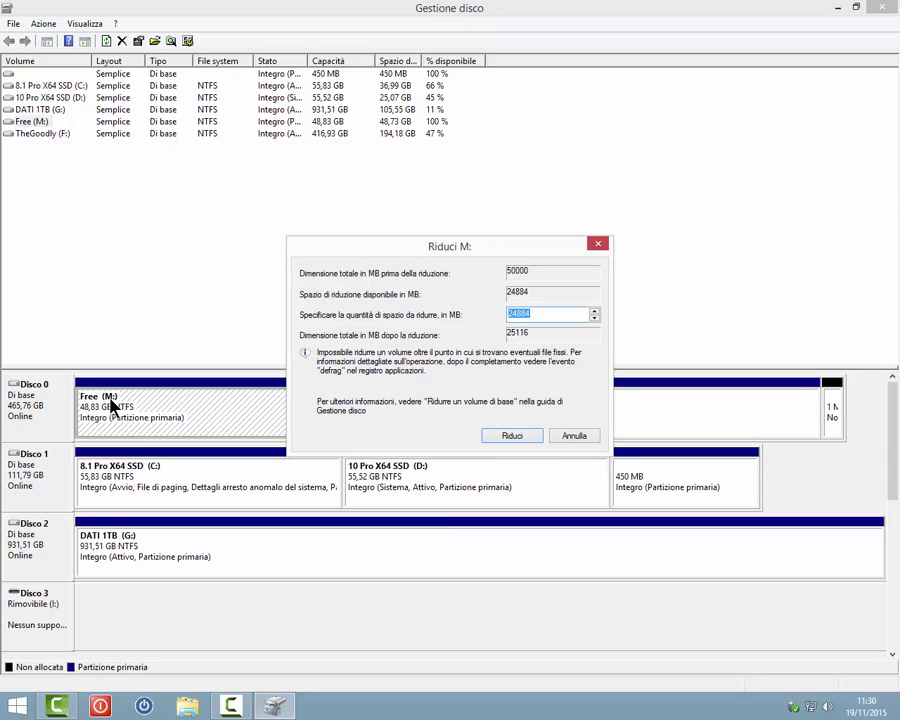
text(10000)
key(Return)
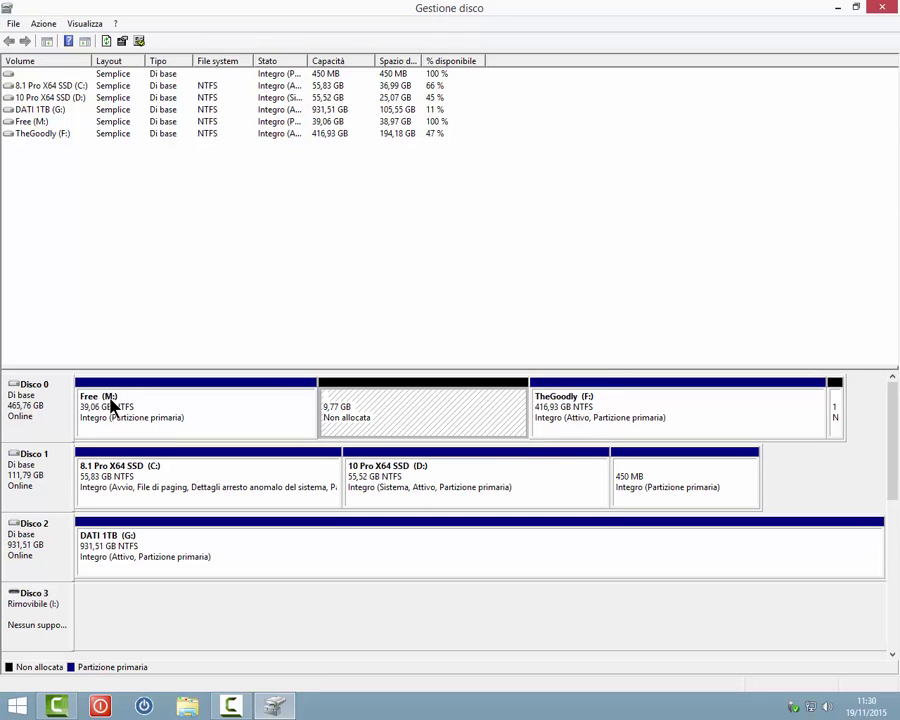
Create a simple volume in the 9,77 GB unallocated space with drive letter E, quick NTFS format and the label Nuovo.
key(shift+F10)
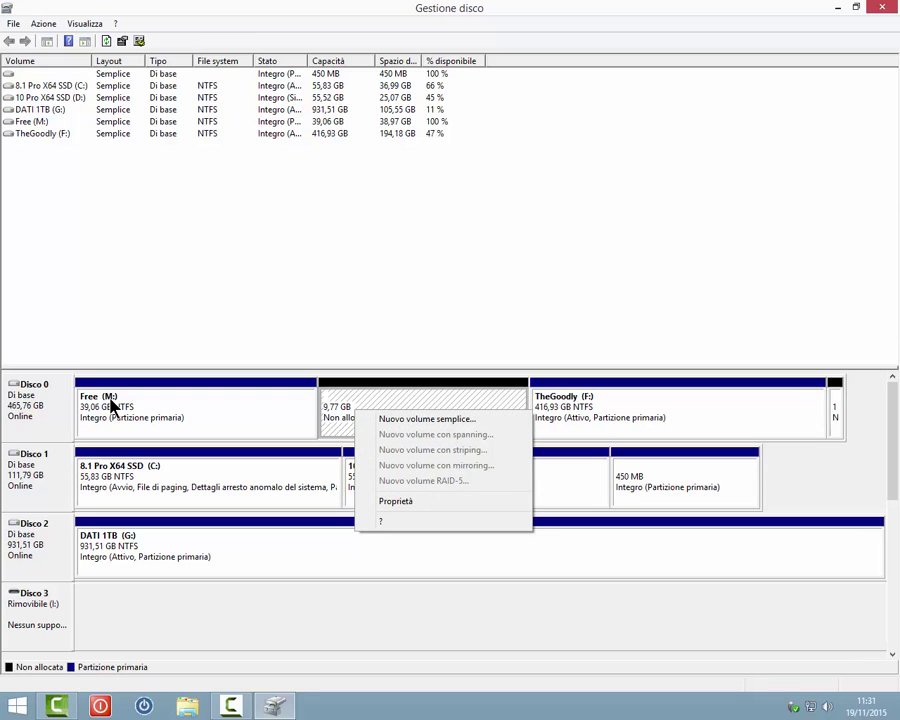
key(Down)
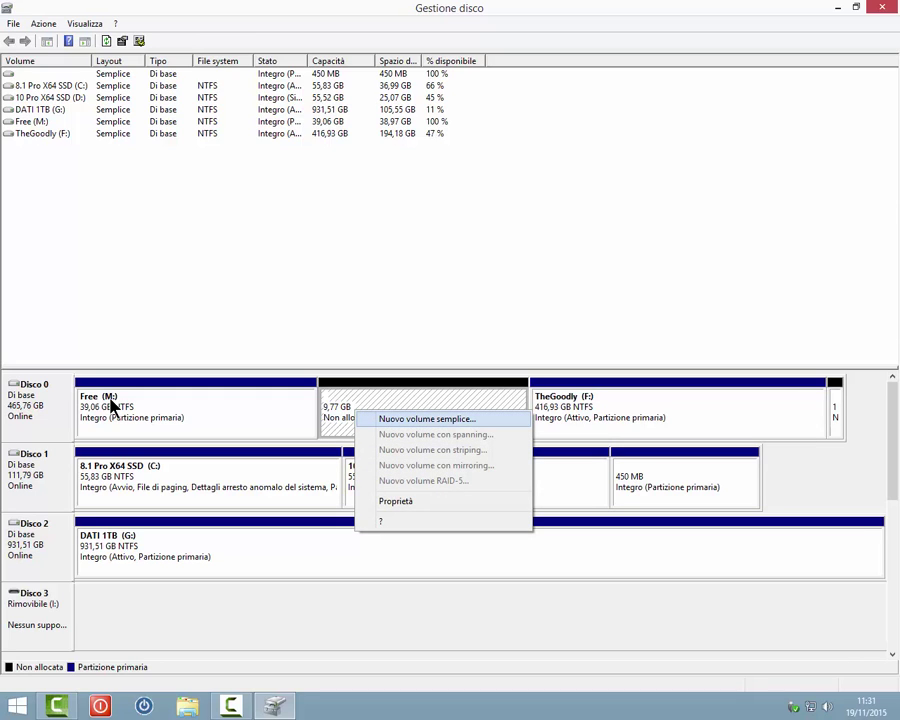
key(Return)
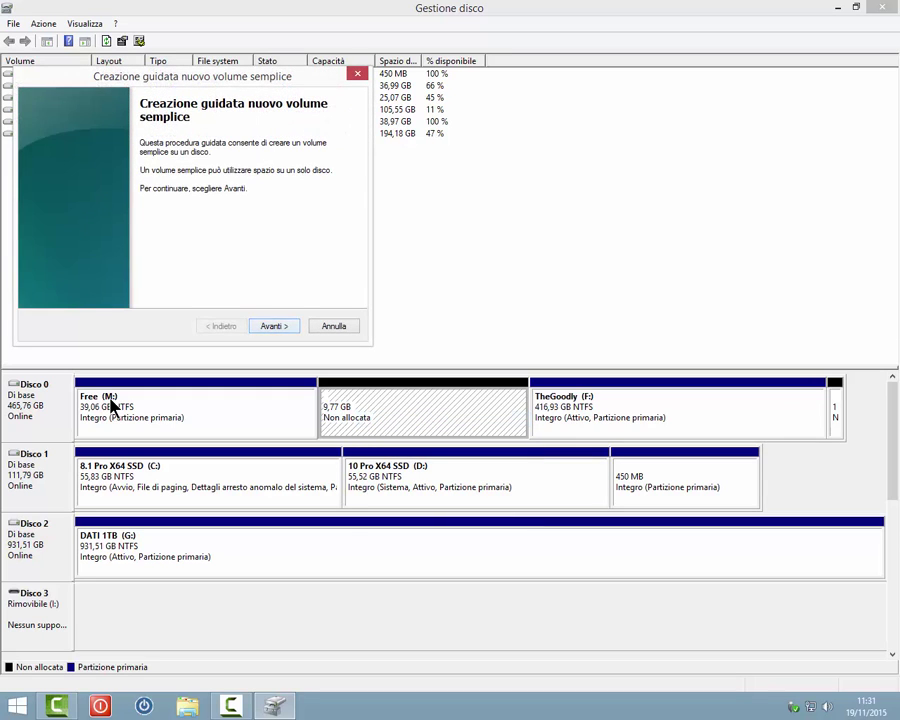
key(Return)
key(Return)
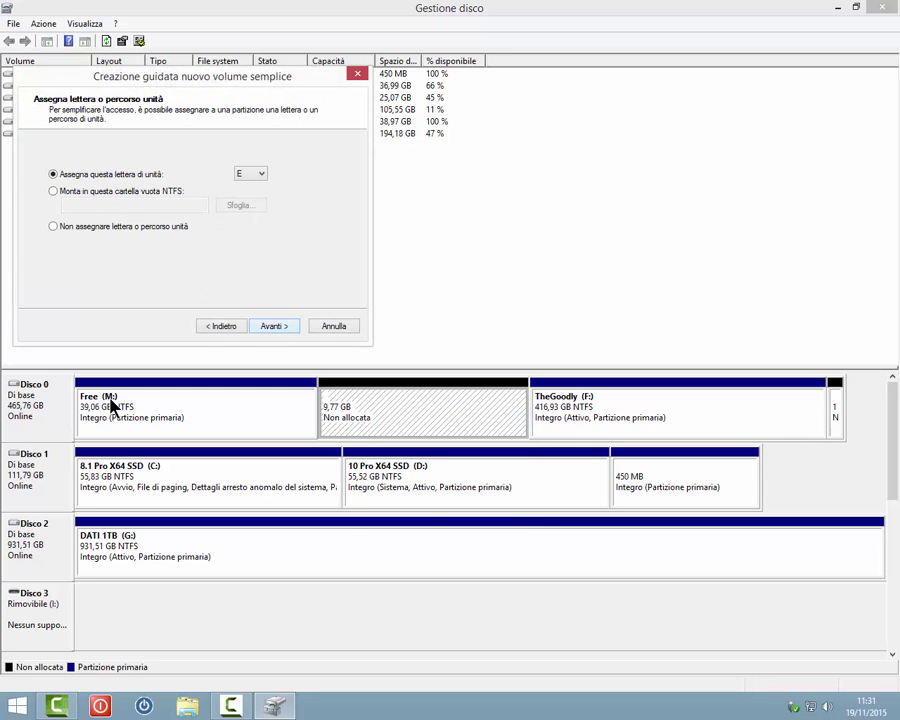
key(Return)
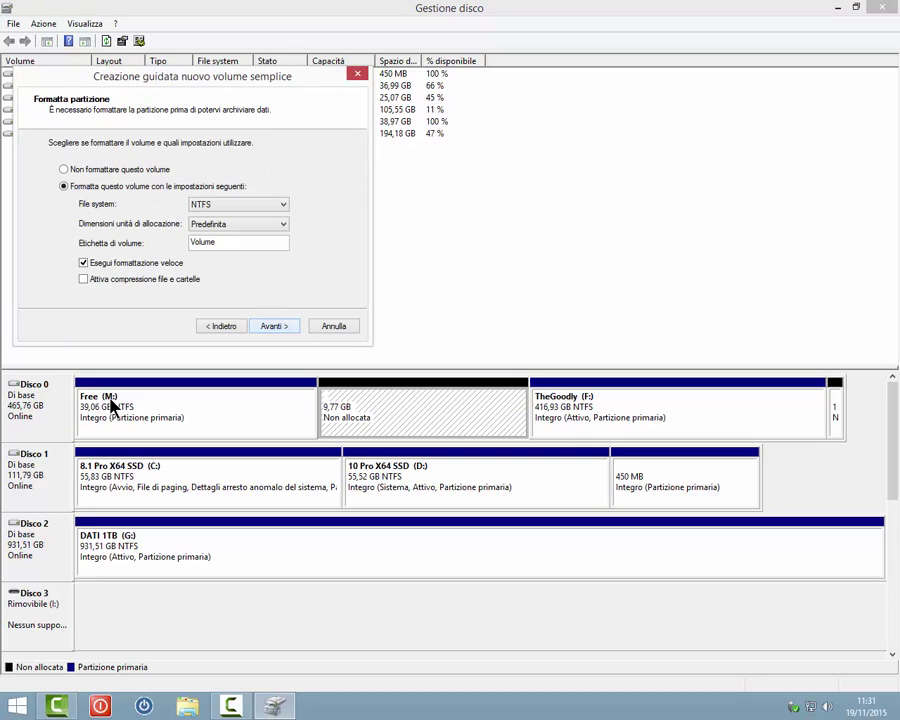
key(Tab)
text(Nuovo)
key(Return)
key(Return)
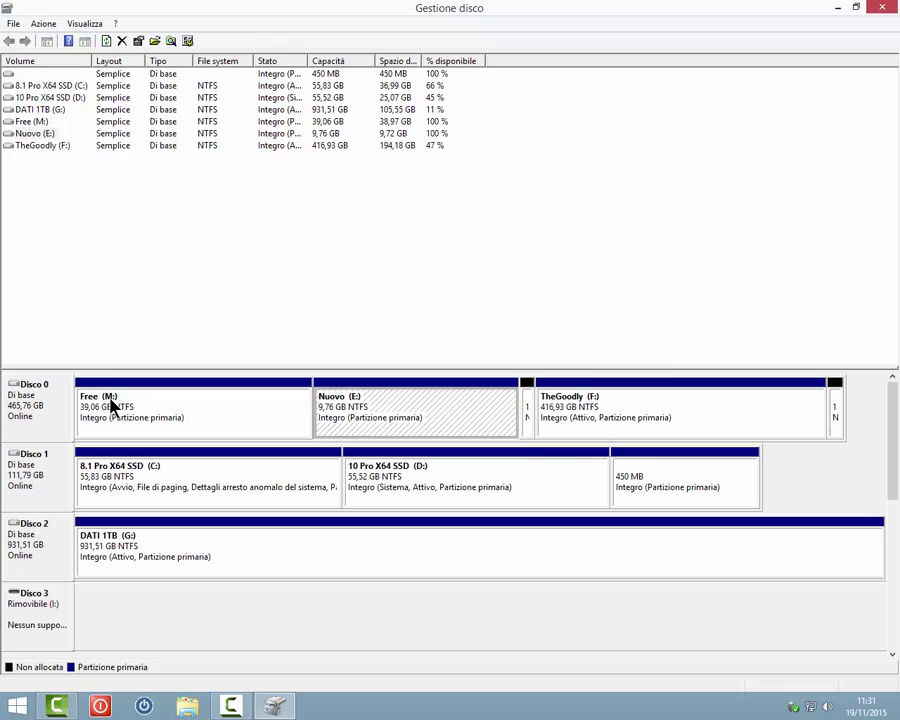
key(shift+F10)
key(Down)
key(Down)
key(Down)
key(Down)
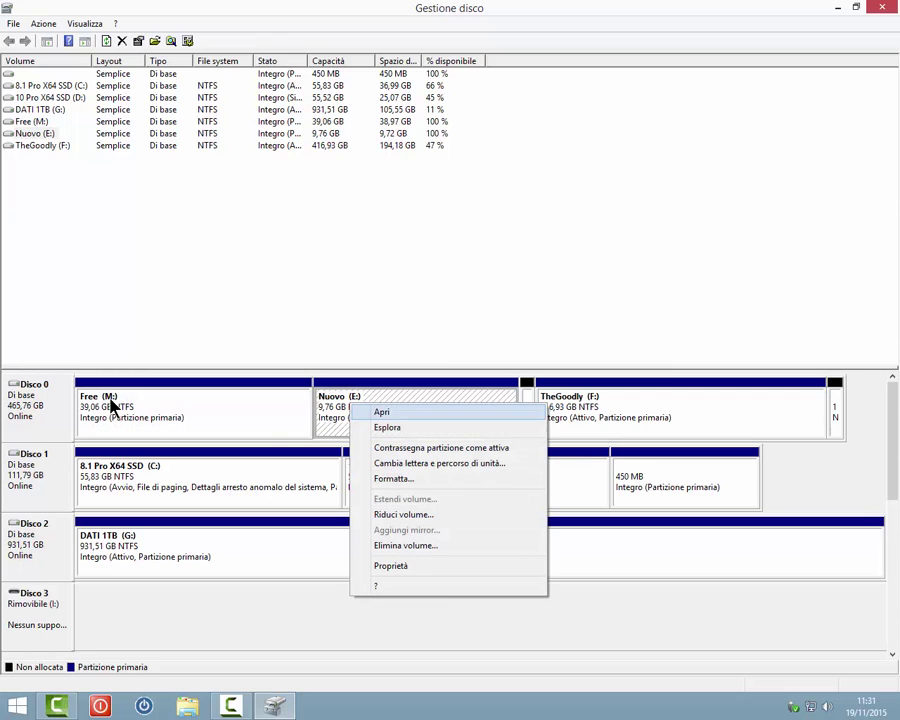
click(110, 400)
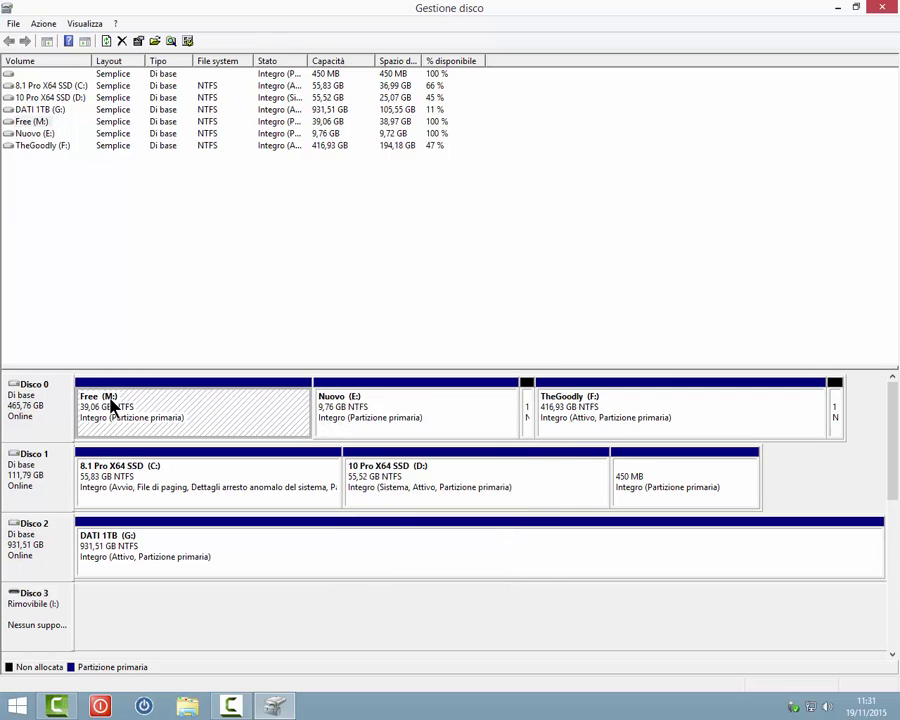
Delete the Nuovo (E:) volume on Disco 0 and accept the data loss warning.
key(Right)
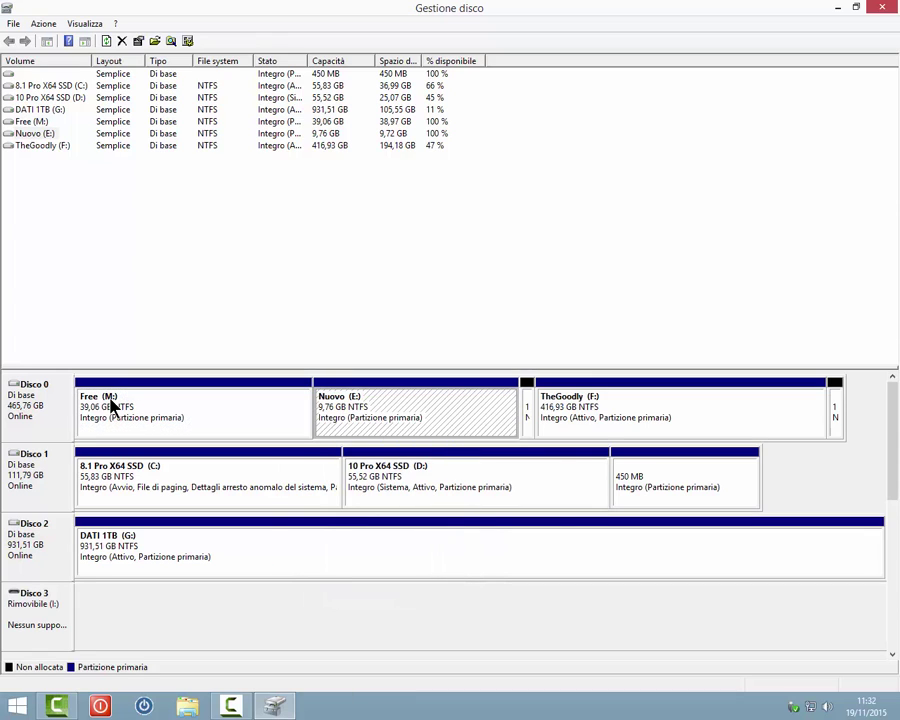
key(shift+F10)
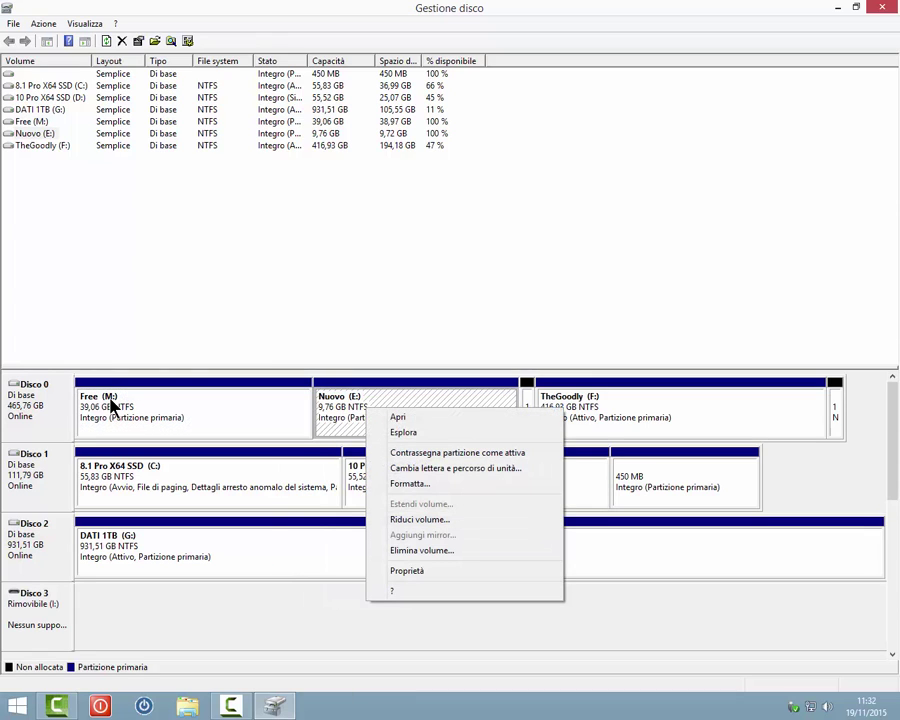
key(Down)
key(Down)
key(Down)
key(Down)
key(Down)
key(Down)
key(Down)
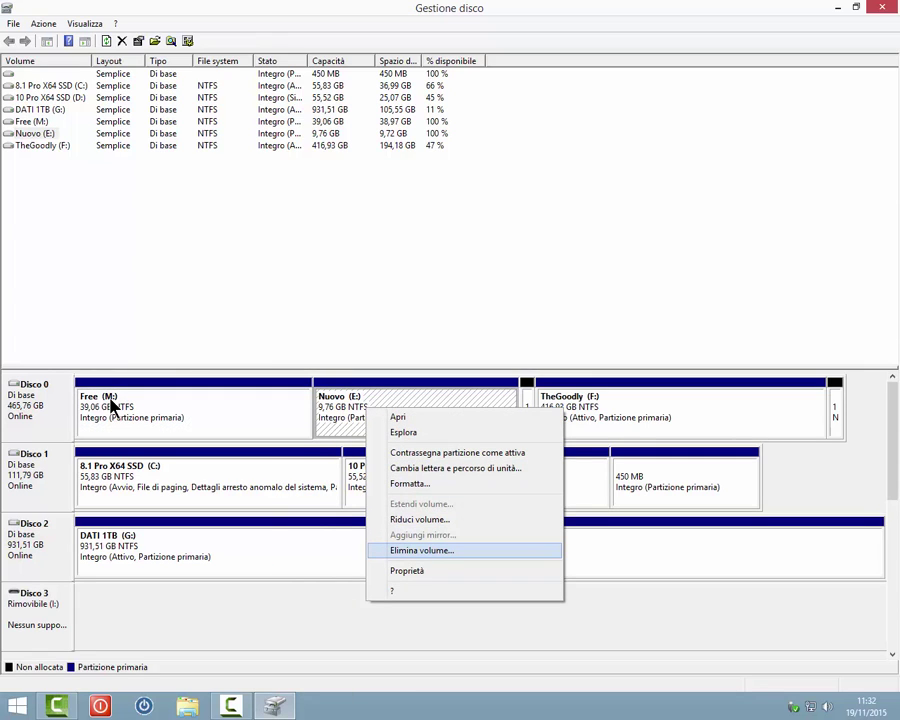
key(Return)
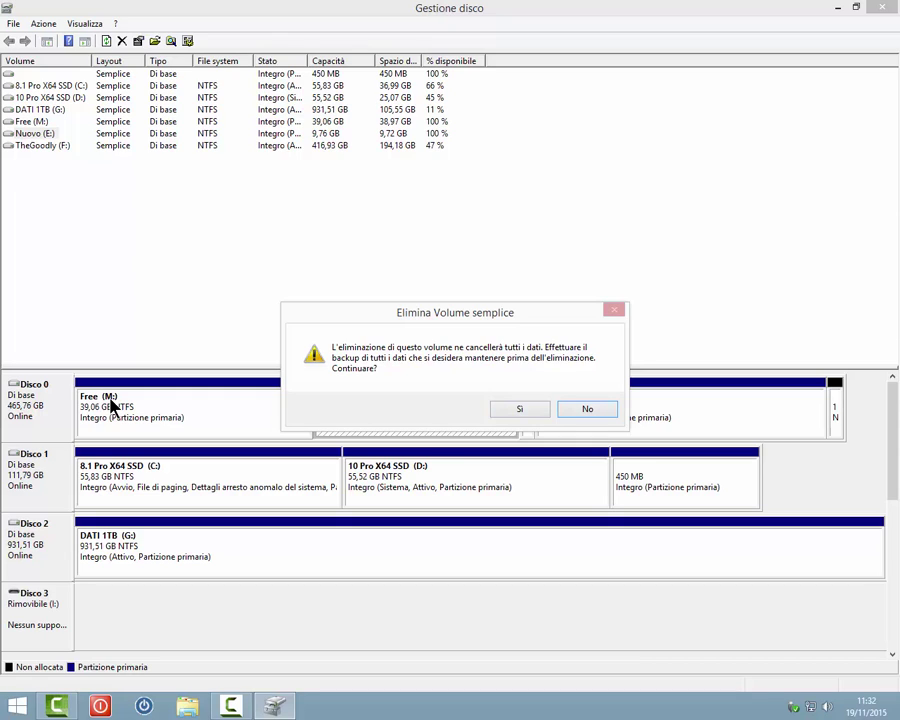
key(Return)
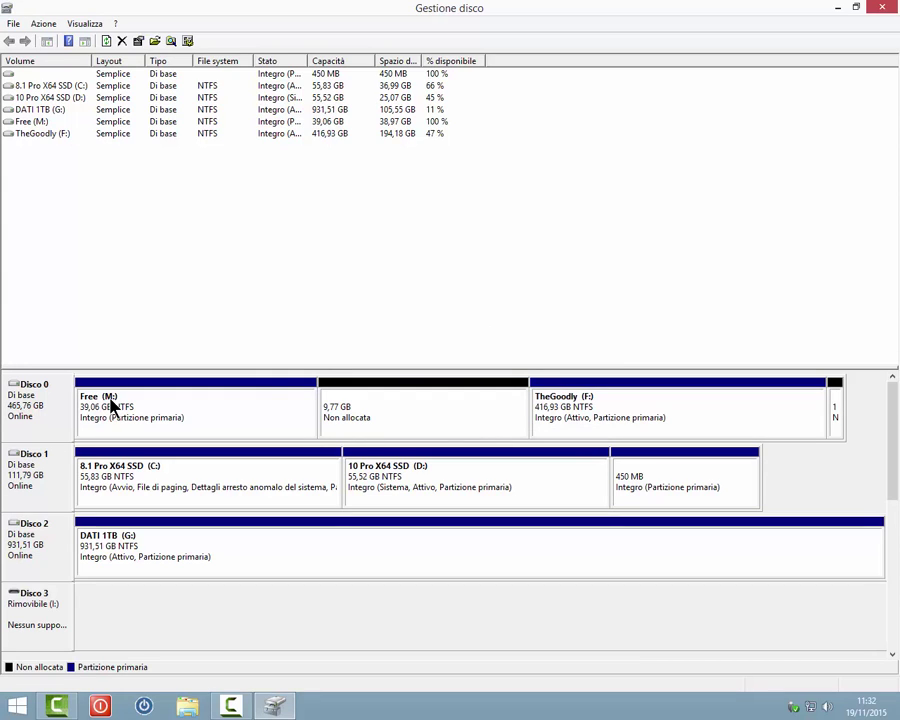
Extend the Free (M:) volume by 9999 MB using the unallocated space on Disco 0.
click(113, 404)
key(shift+F10)
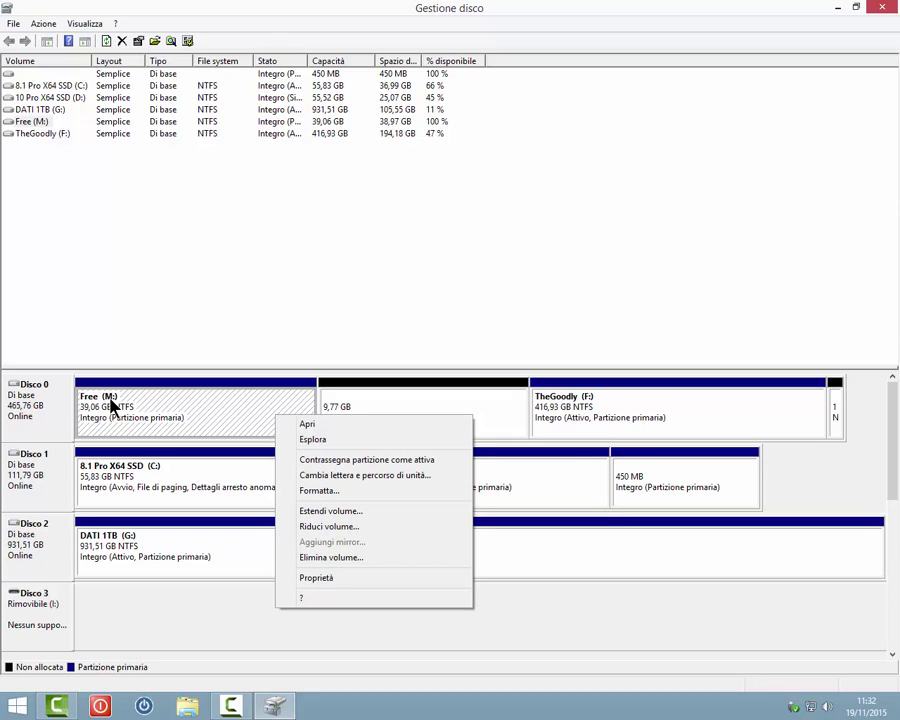
key(Down)
key(Down)
key(Down)
key(Down)
key(Down)
key(Down)
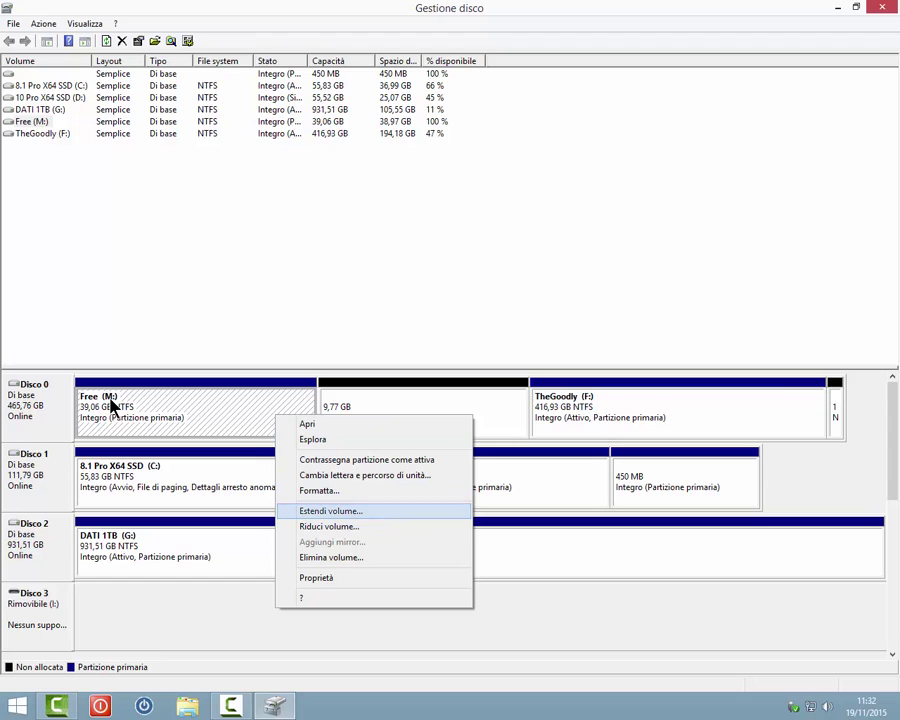
key(Return)
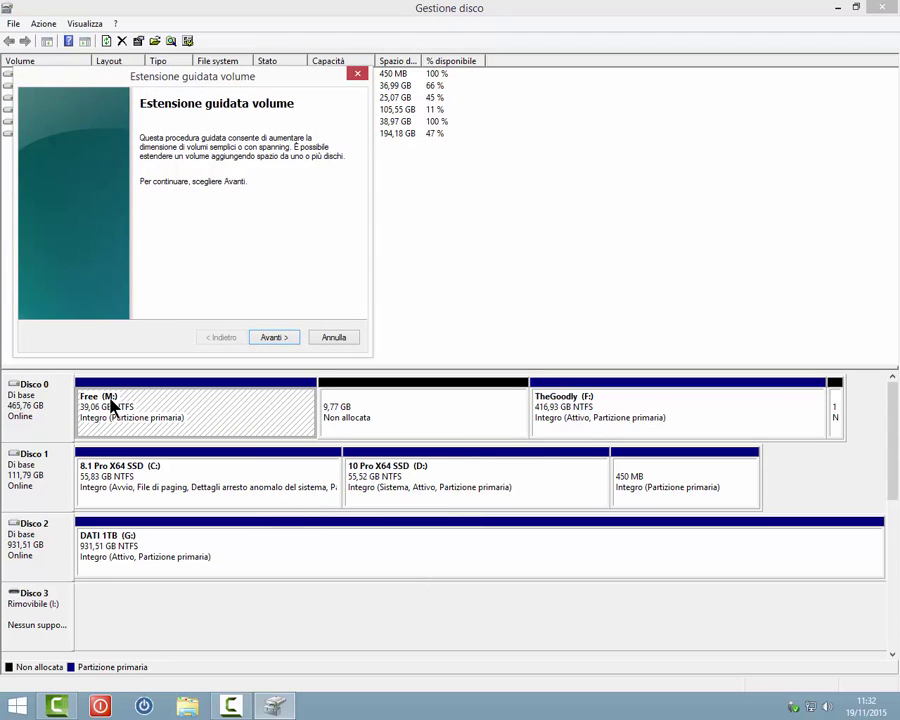
key(Return)
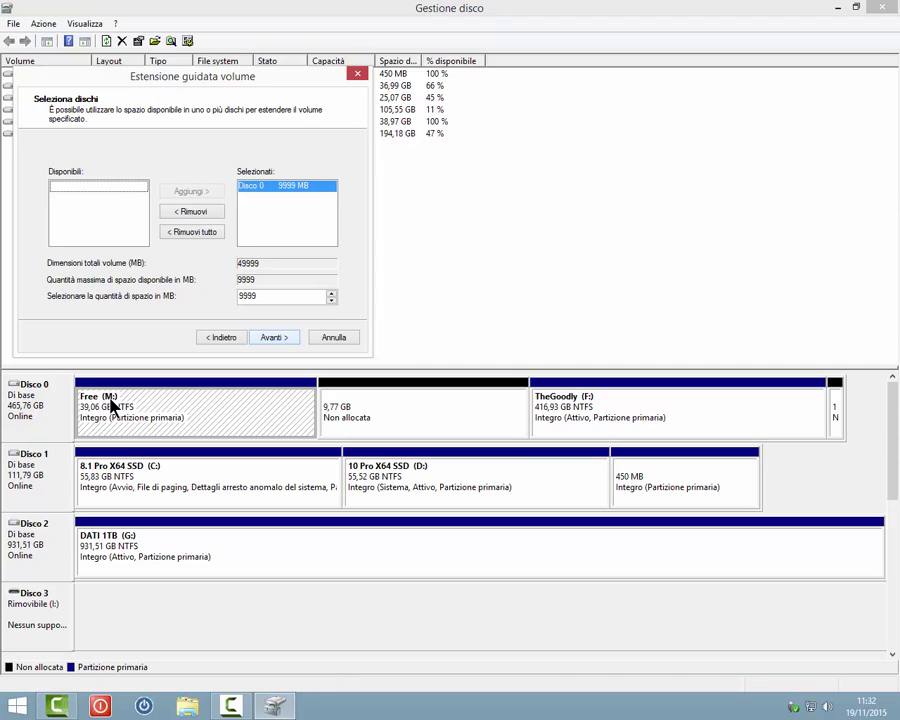
key(Return)
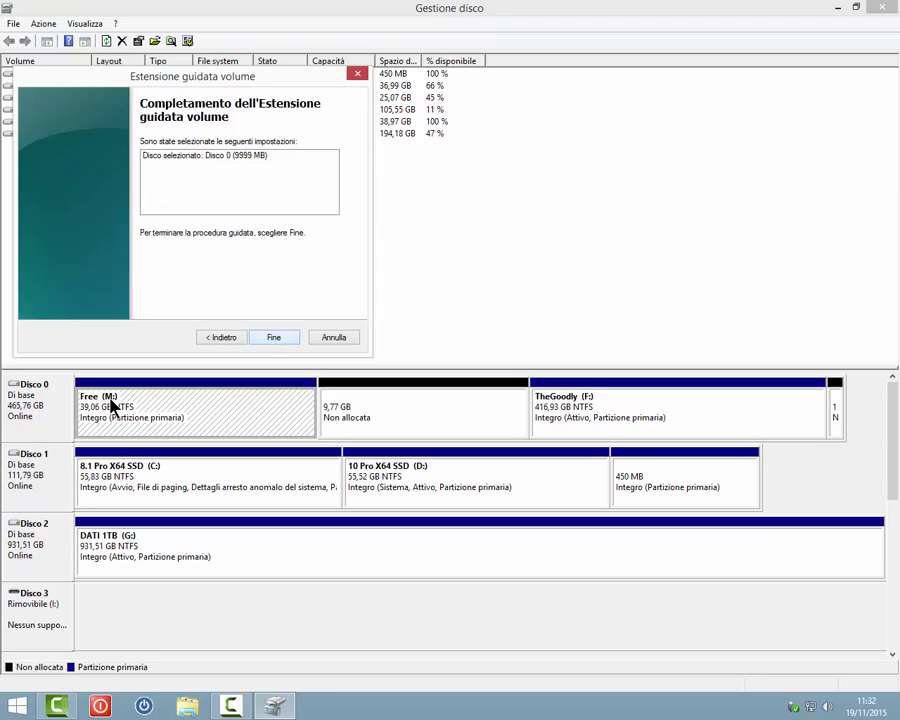
key(Return)
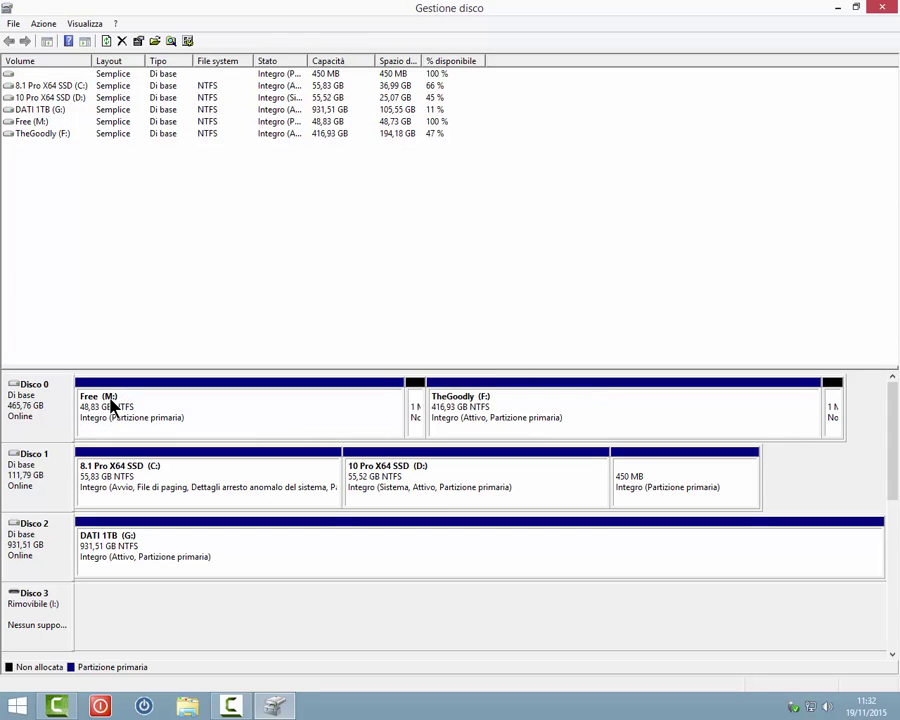
View the general properties of the Free (M:) volume and its Pulizia disco options, leaving without cleaning anything.
click(113, 403)
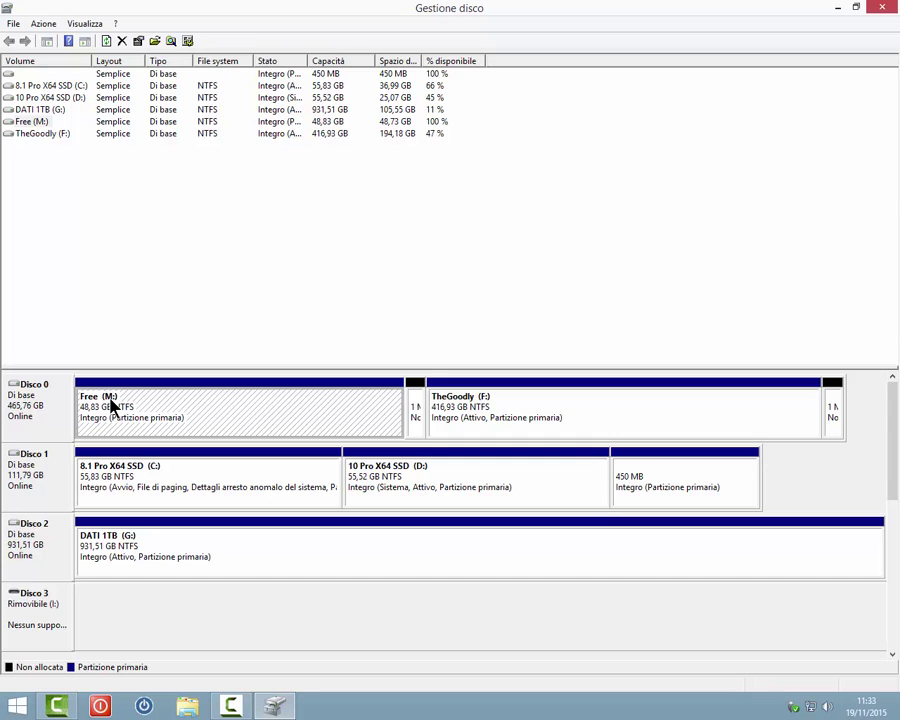
key(shift+F10)
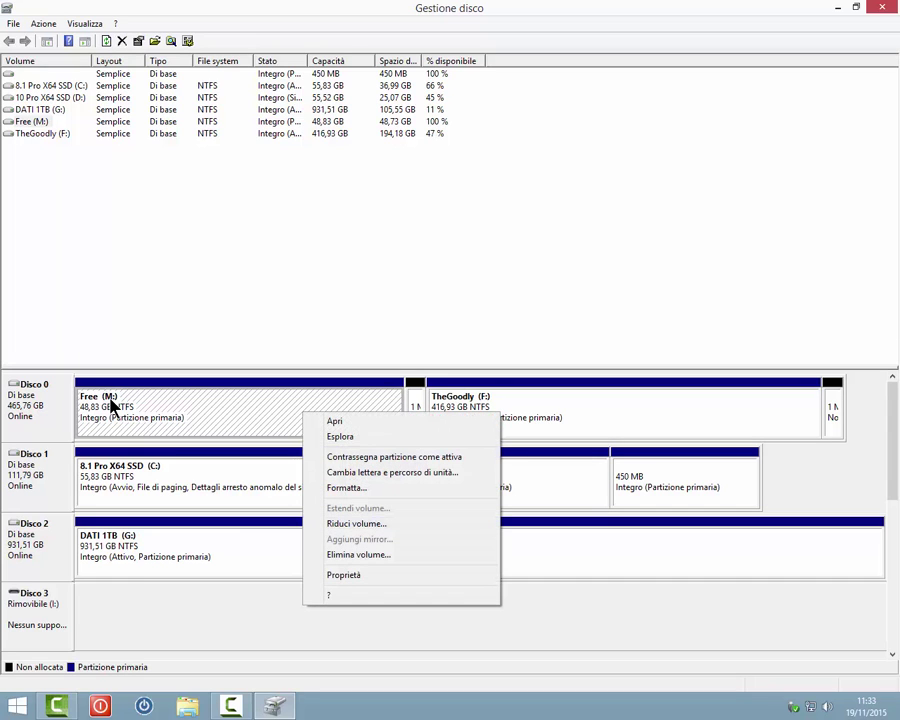
key(Up)
key(Up)
key(Return)
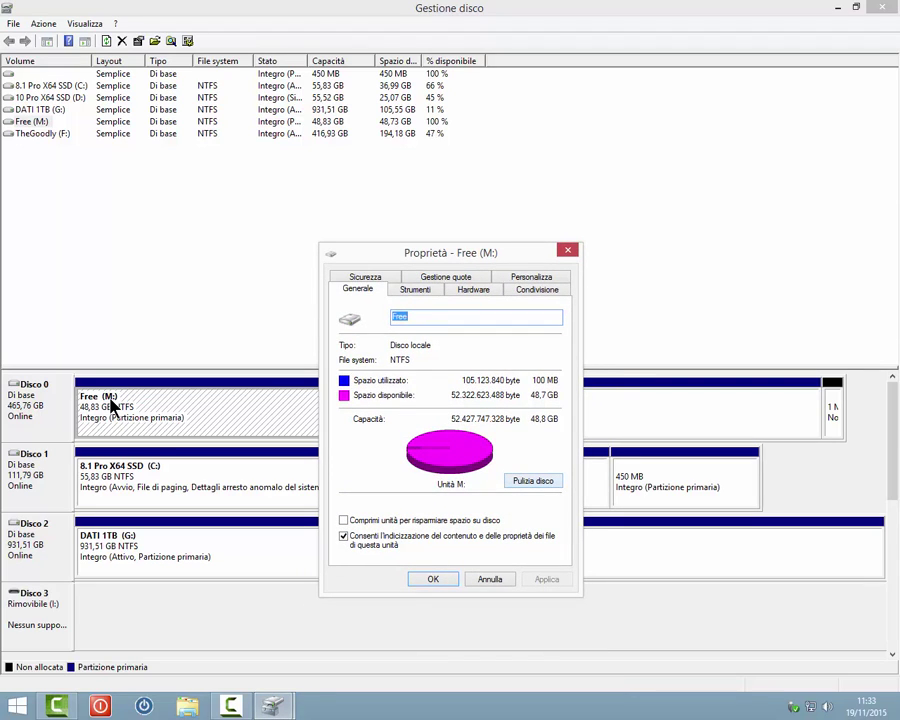
key(alt+p)
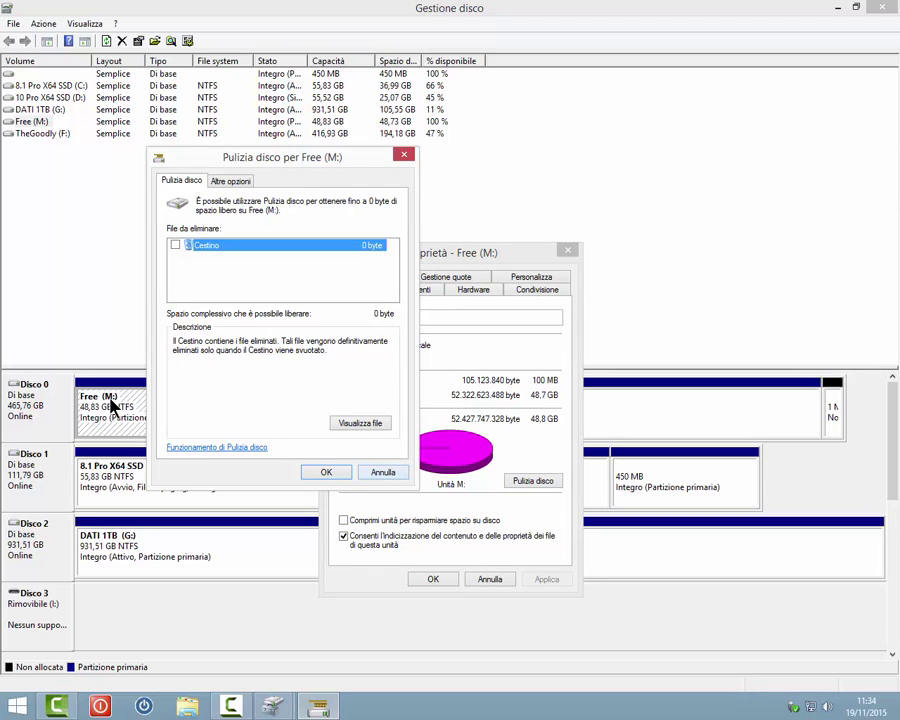
key(space)
key(Escape)
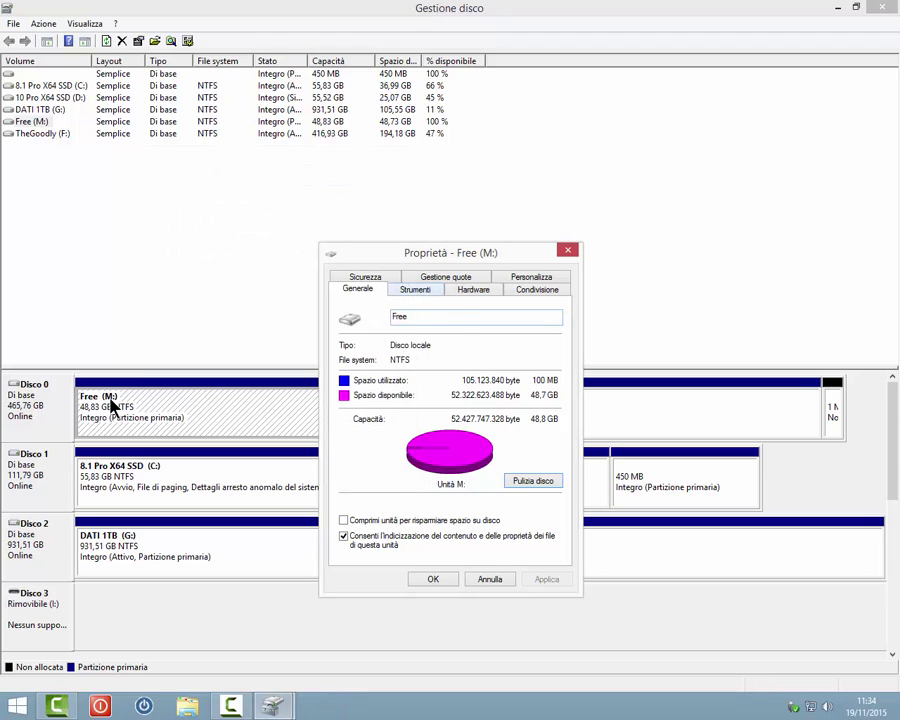
Run the error check on the Free (M:) volume with a full drive scan and close the report.
key(ctrl+Tab)
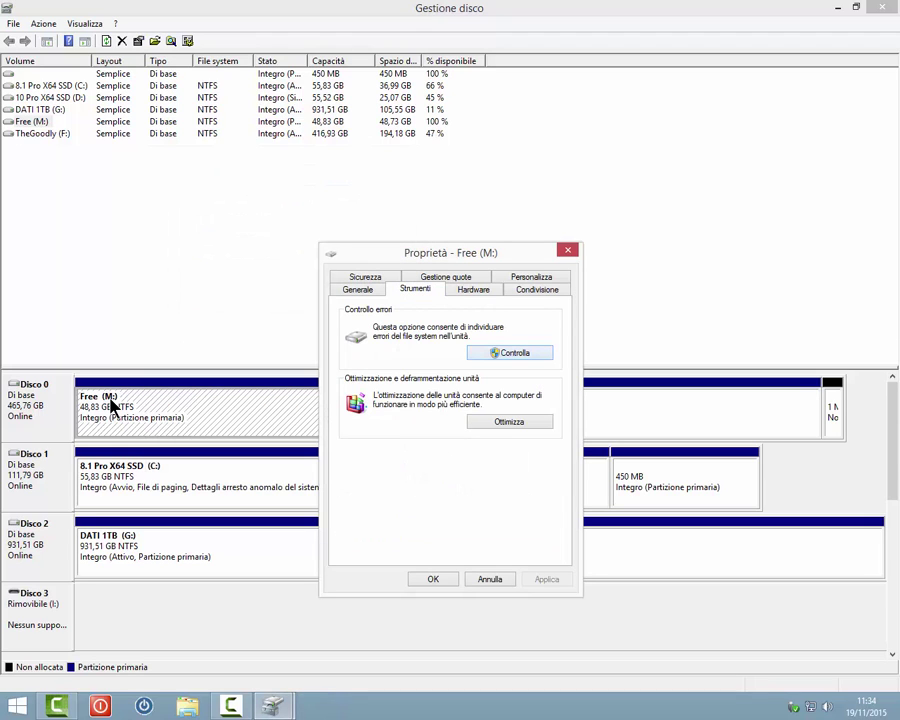
key(Return)
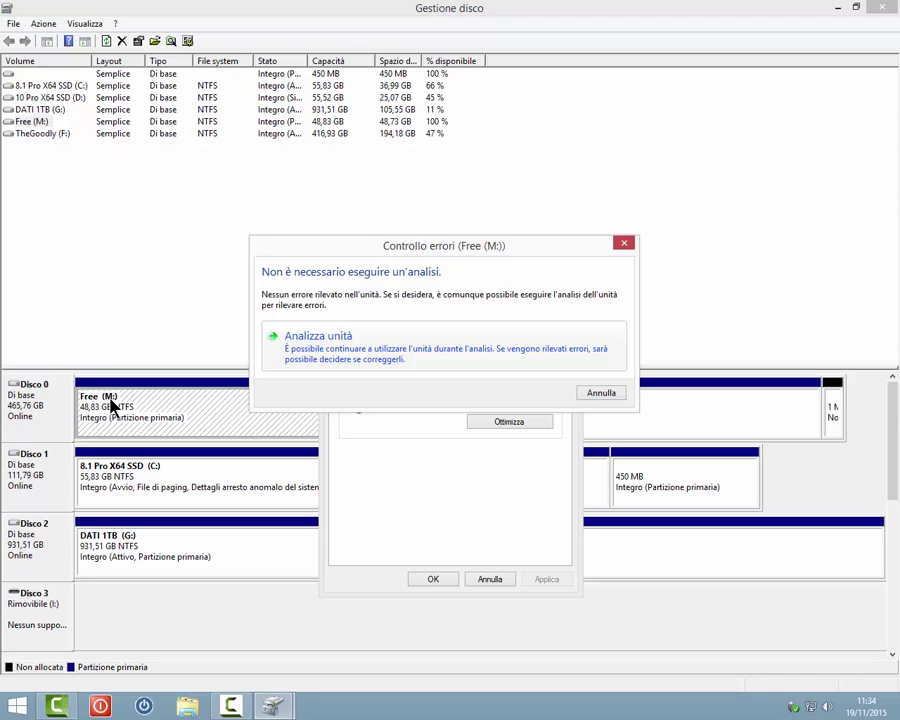
key(Return)
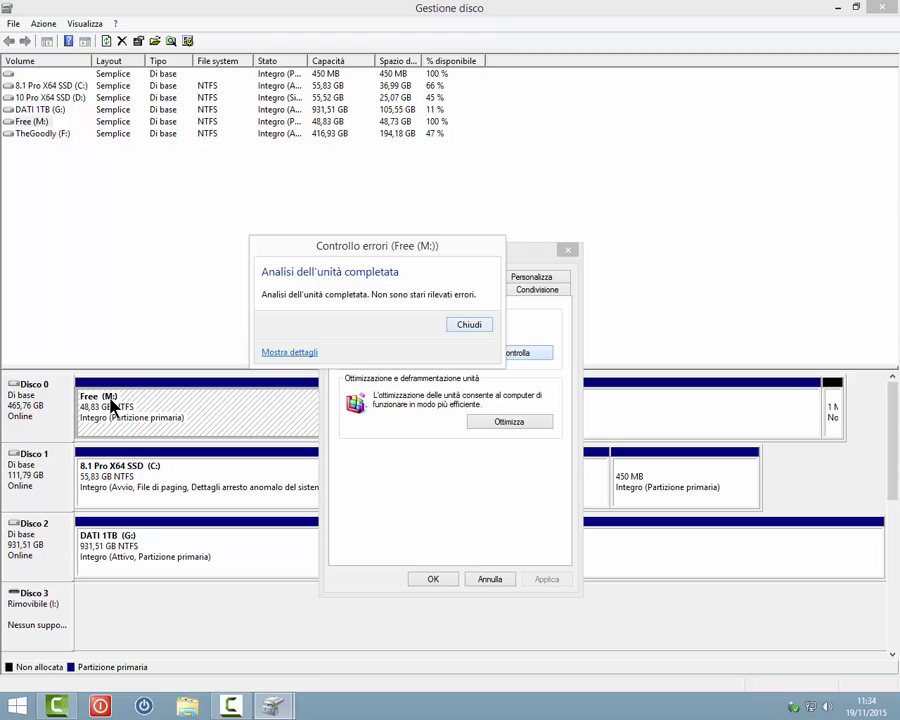
key(Return)
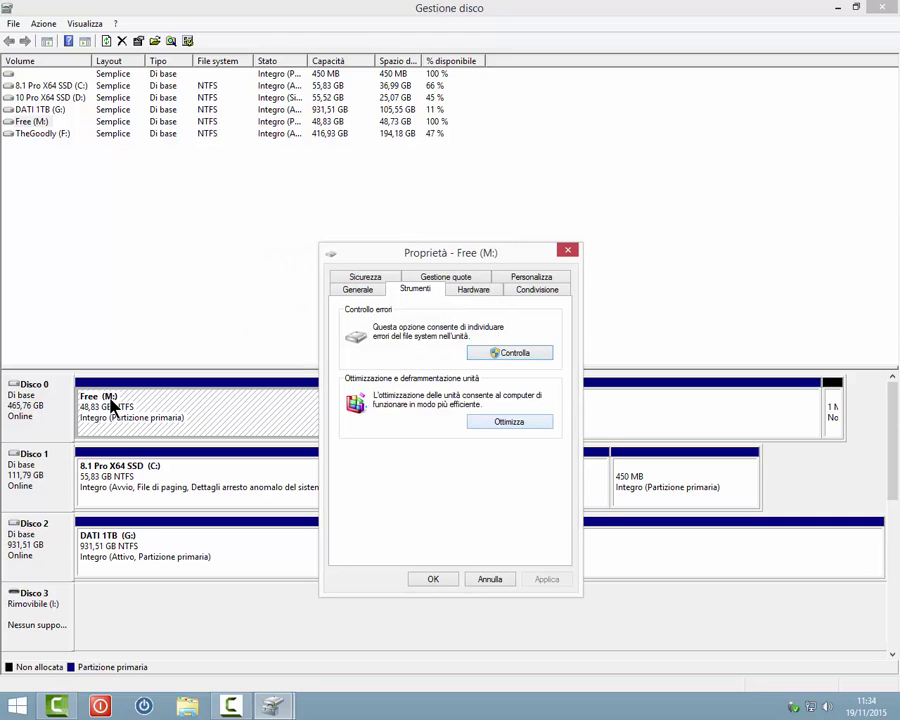
View the optimization status of the Free (M:) drive in Ottimizza unità and leave without optimizing it.
key(Return)
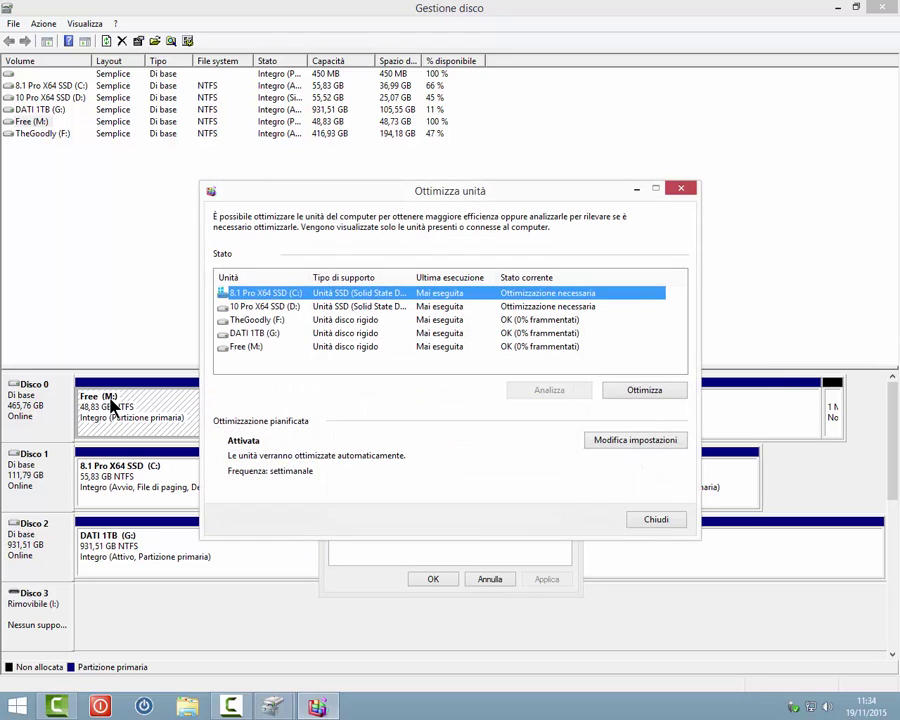
key(End)
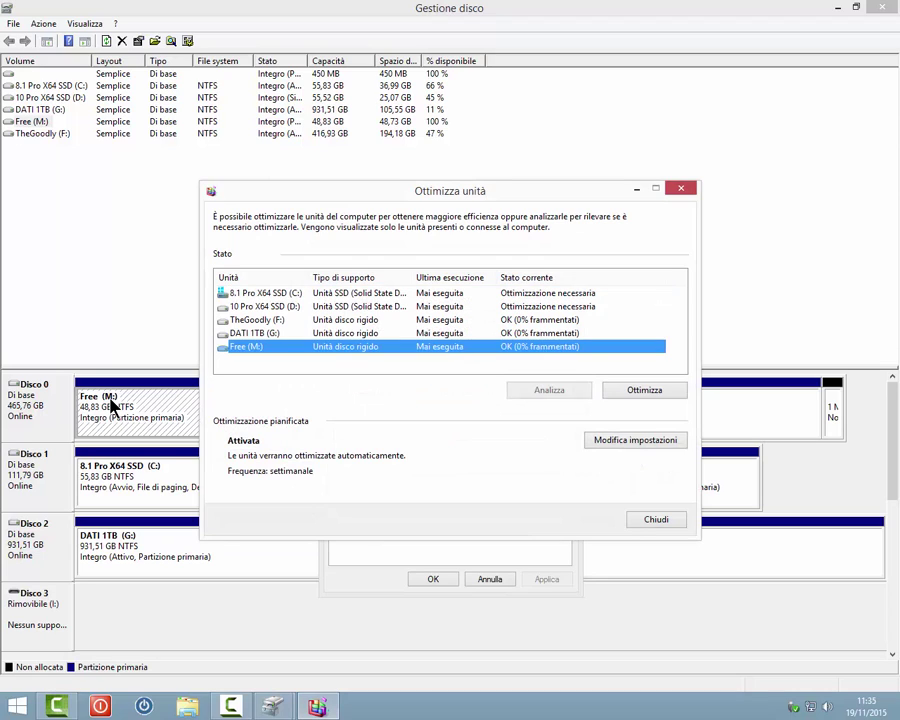
key(Tab)
key(Escape)
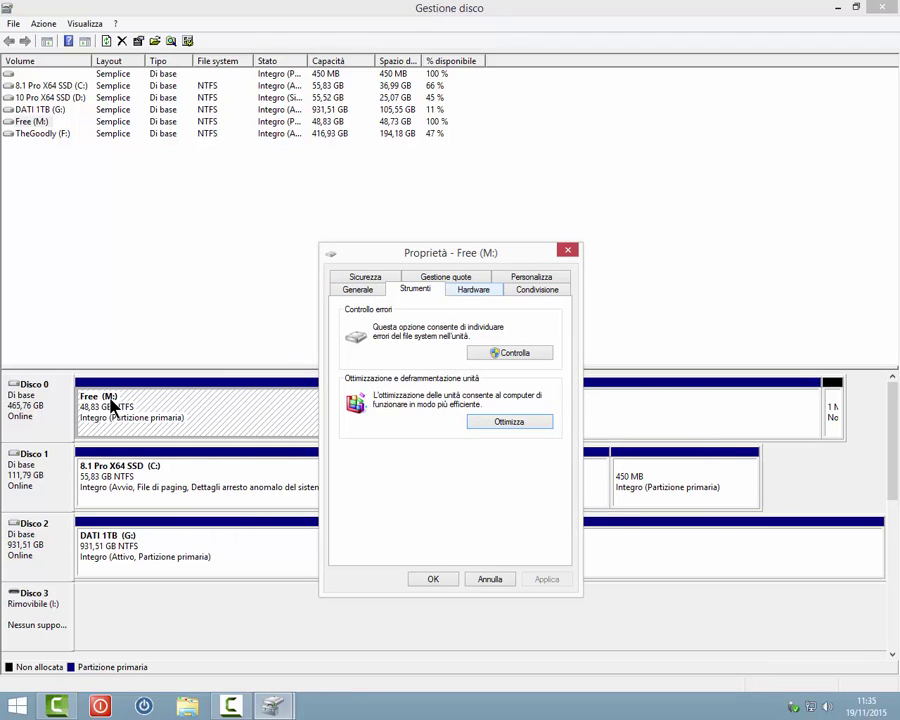
View the hardware list in the volume's properties and the details of the _NEC DVD_RW ND-3550A device.
key(ctrl+Tab)
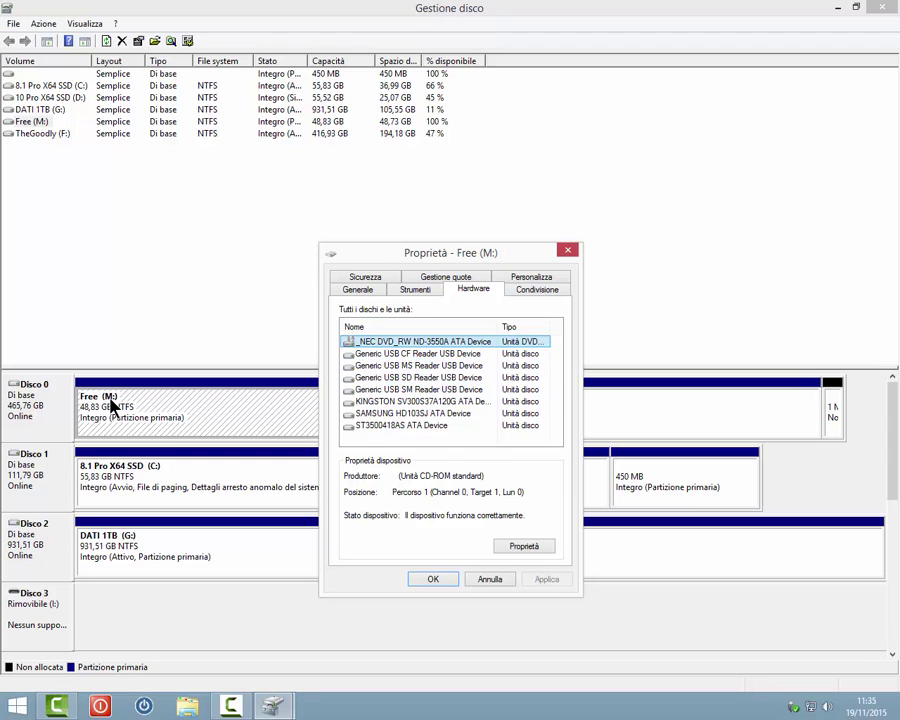
click(523, 546)
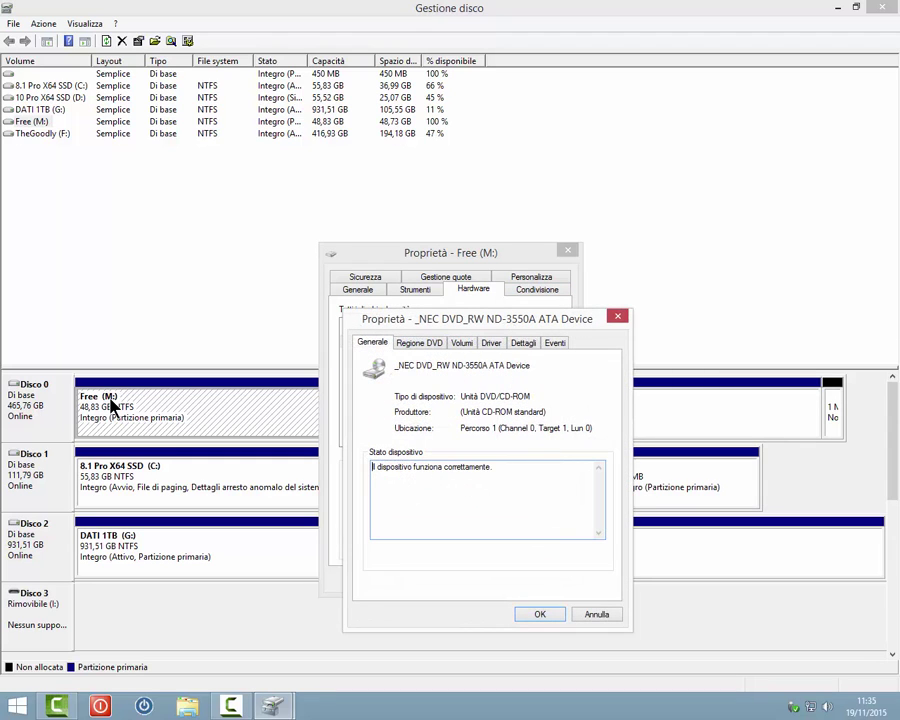
key(Escape)
Review the sharing and security settings in the properties of the Free (M:) volume.
key(ctrl+Tab)
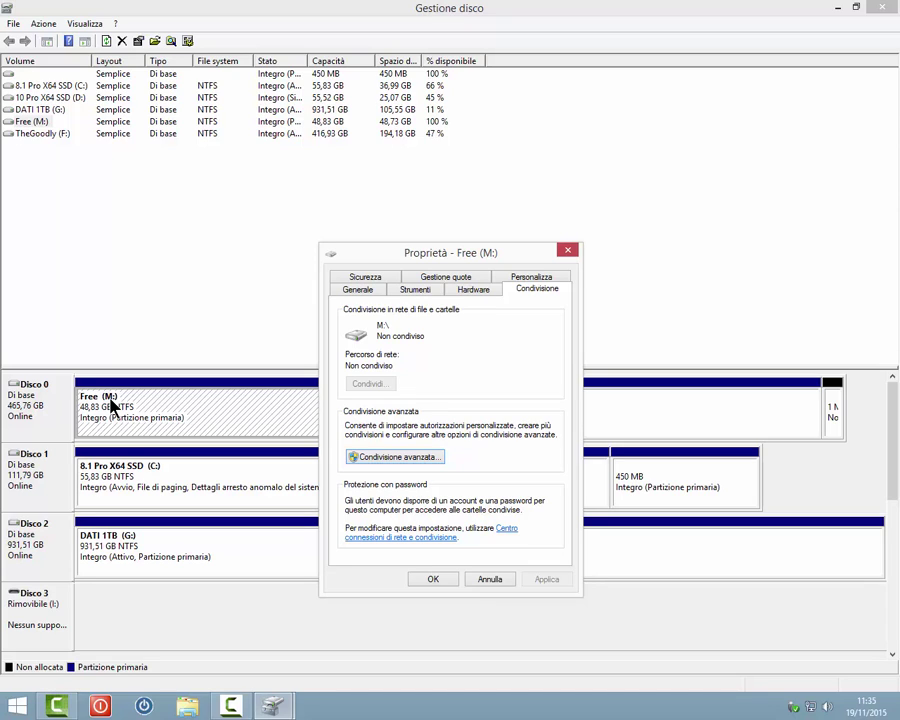
key(ctrl+Tab)
key(ctrl+Tab)
key(ctrl+shift+Tab)
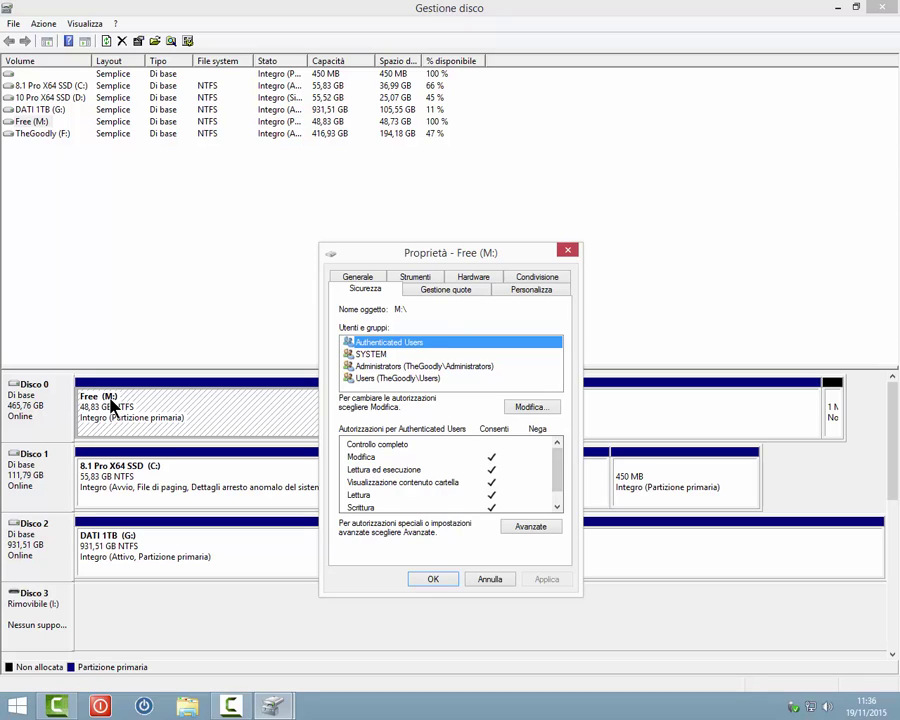
Examine the permissions of the SYSTEM, Administrators and Users groups on the Free (M:) volume.
key(Down)
key(Down)
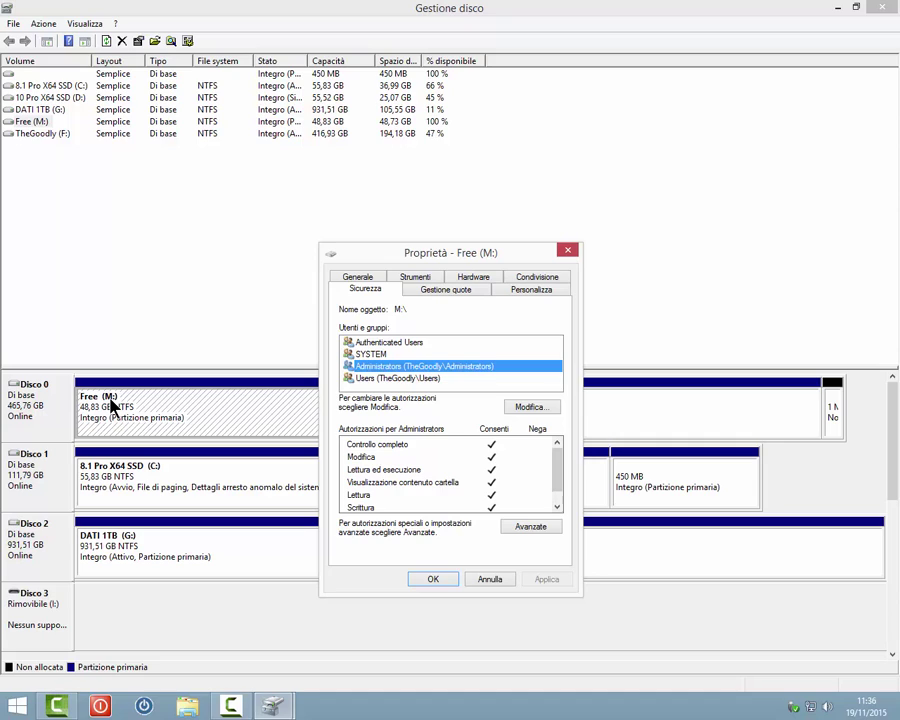
key(Down)
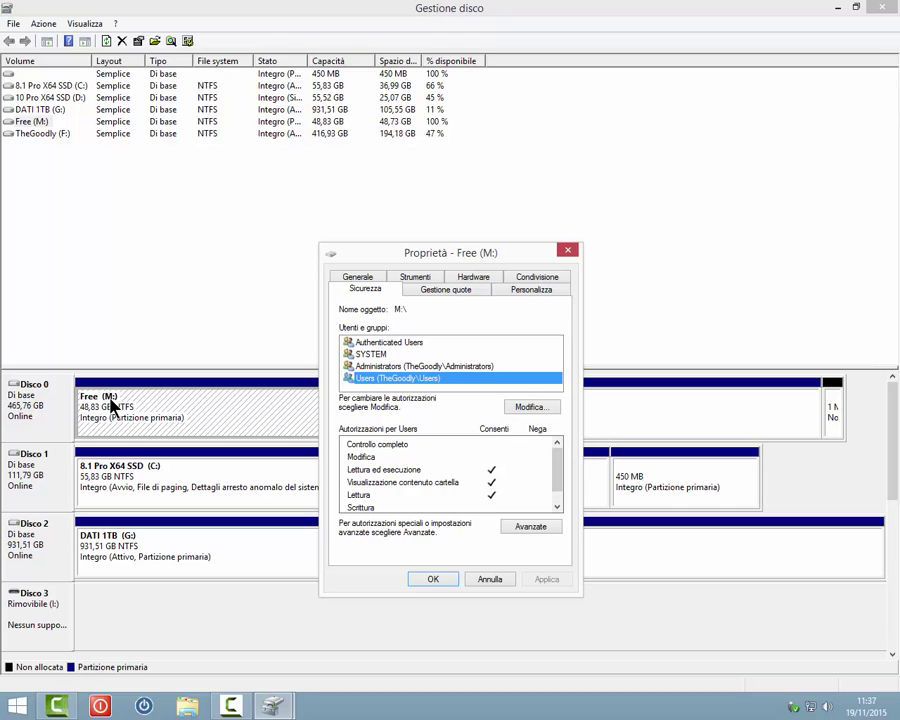
Allow full control (Controllo completo) for Authenticated Users on the Free (M:) volume, accept the permissions and close the volume's properties.
key(alt+m)
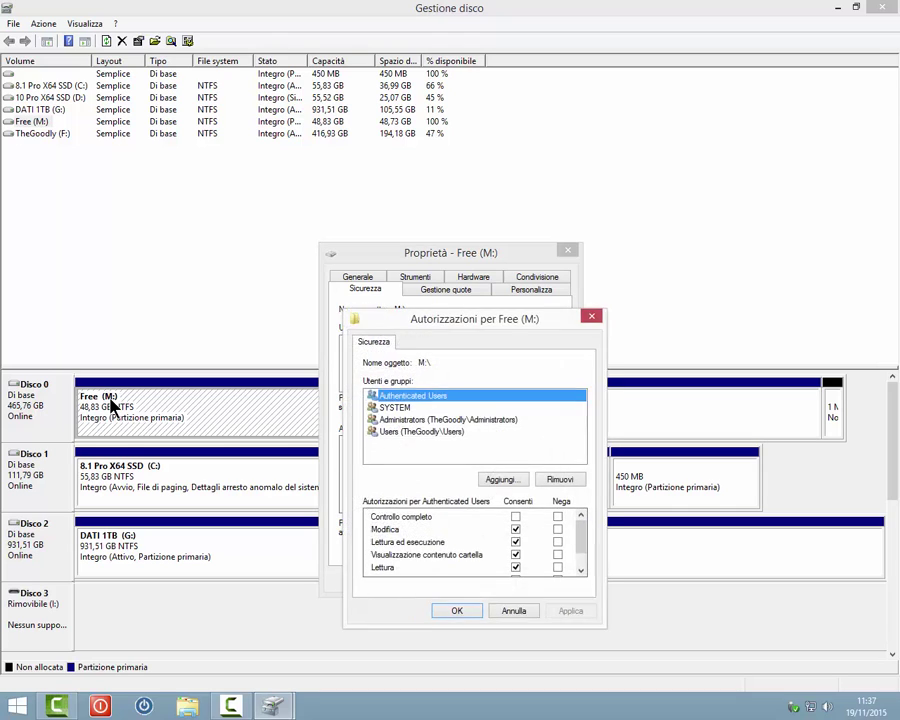
key(Tab)
key(space)
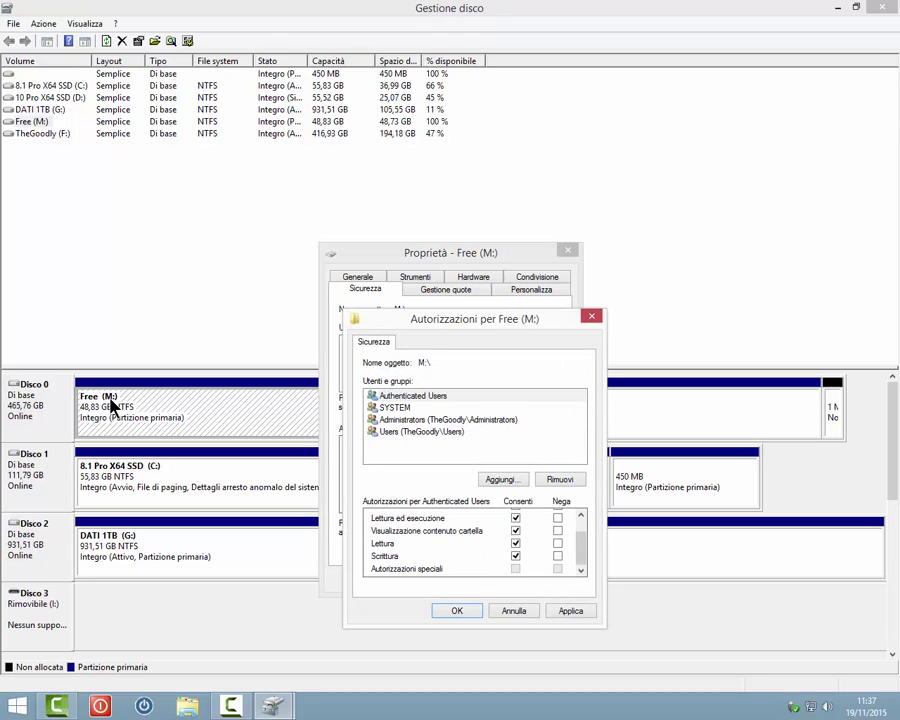
key(Home)
key(space)
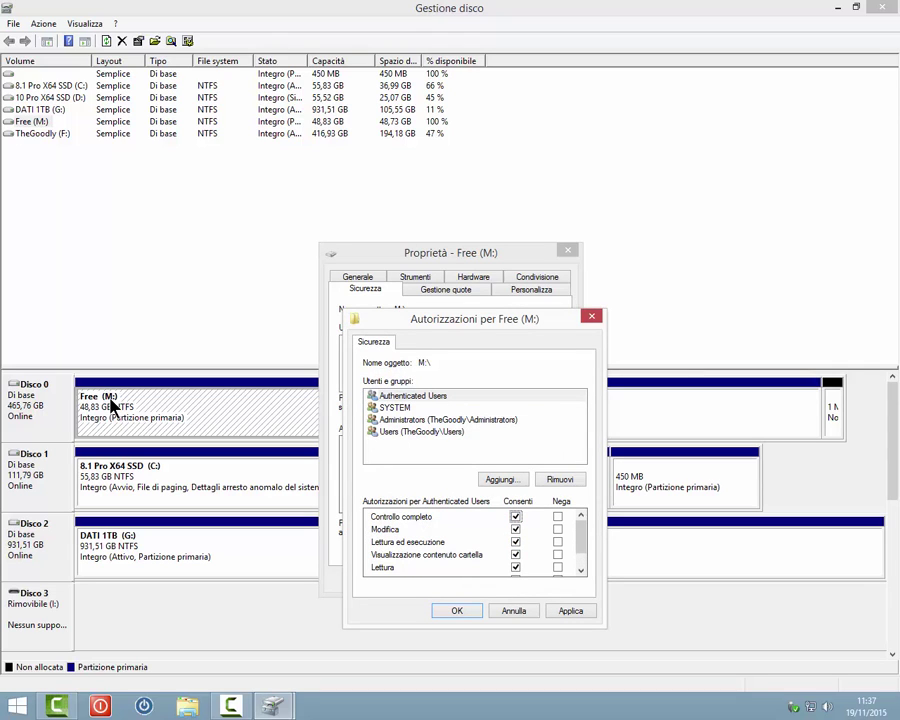
key(Return)
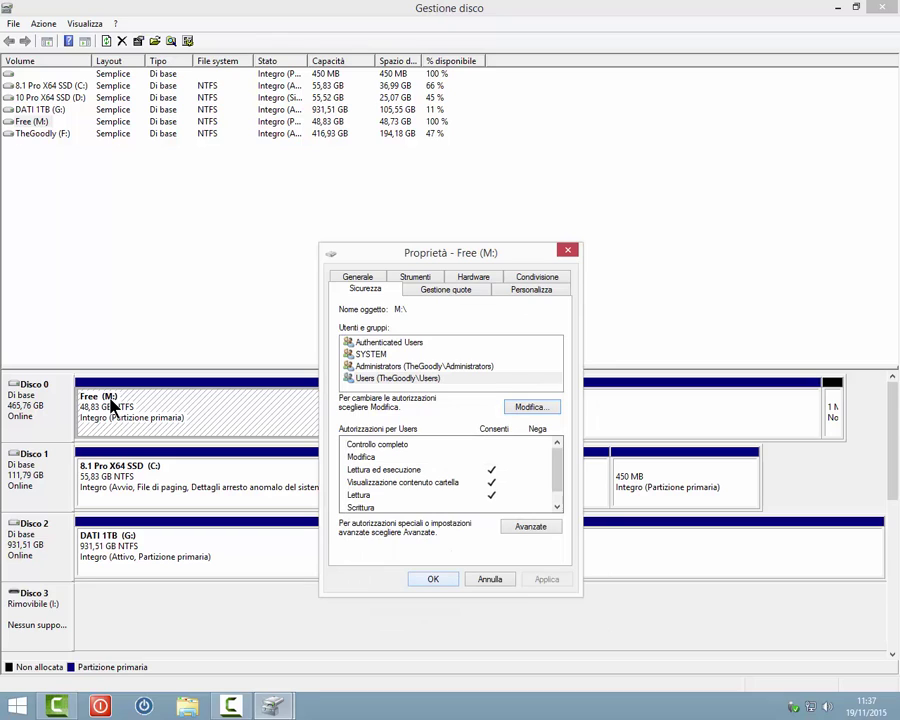
key(Return)
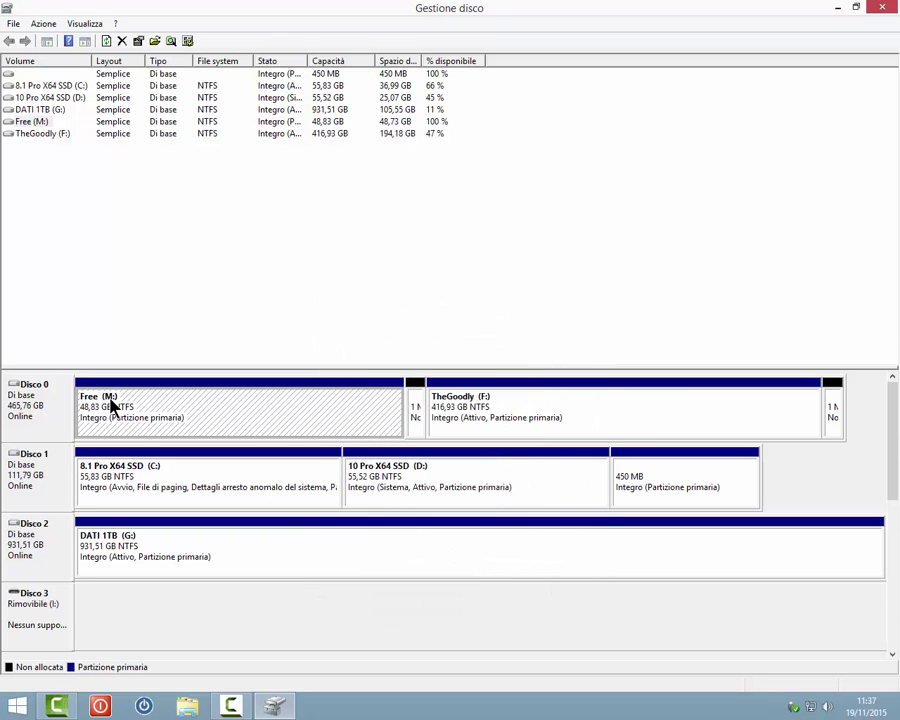